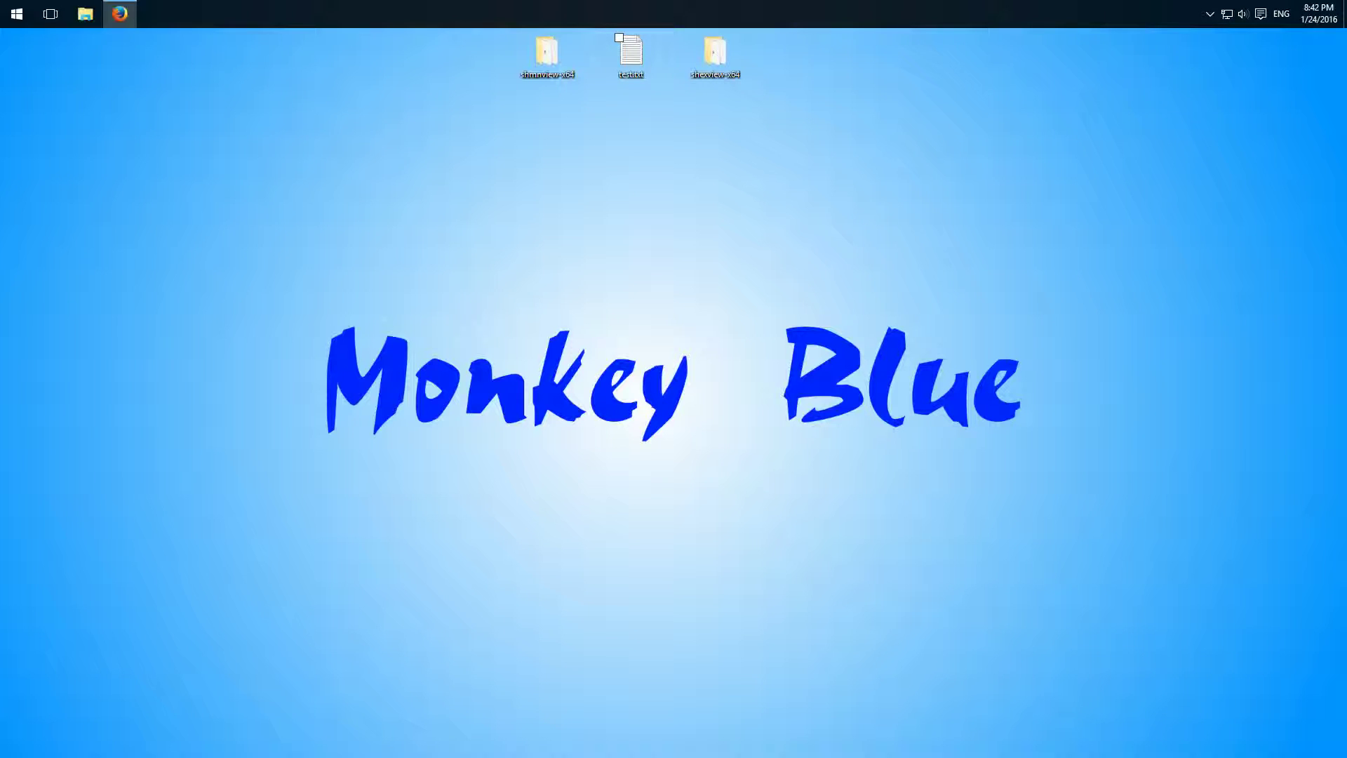
# Step: Check the text file's context menu, then read the How-To Geek article in Firefox and close its tab
pyautogui.rightClick(630, 61)
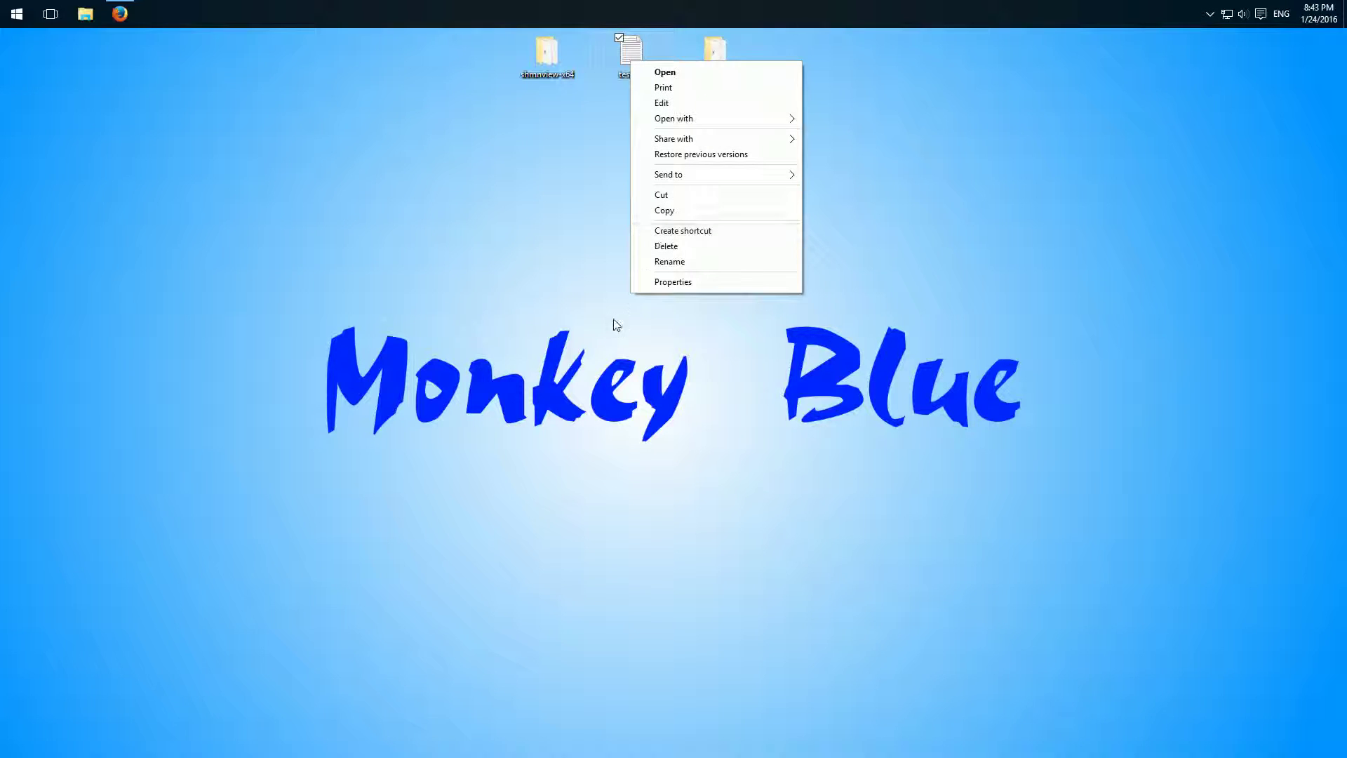
pyautogui.click(582, 274)
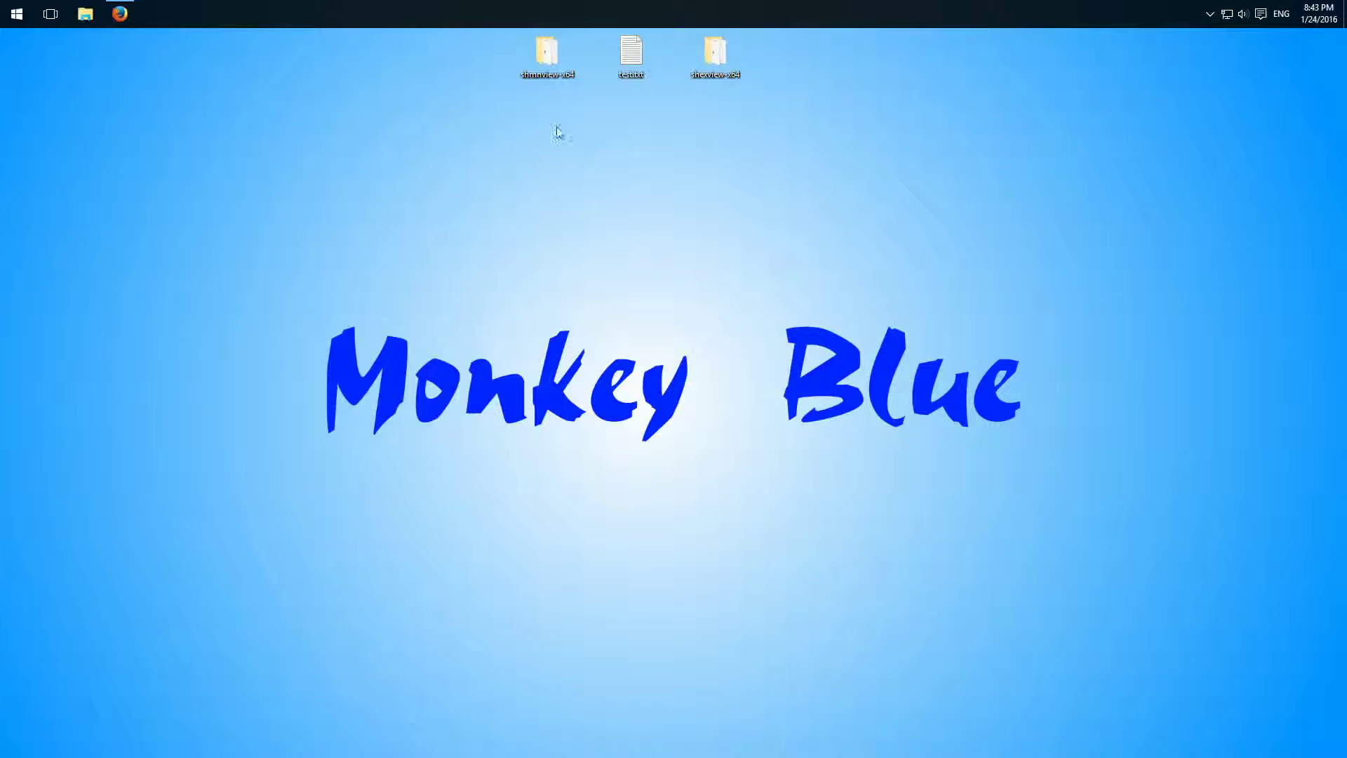
pyautogui.moveTo(603, 108)
pyautogui.click(117, 14)
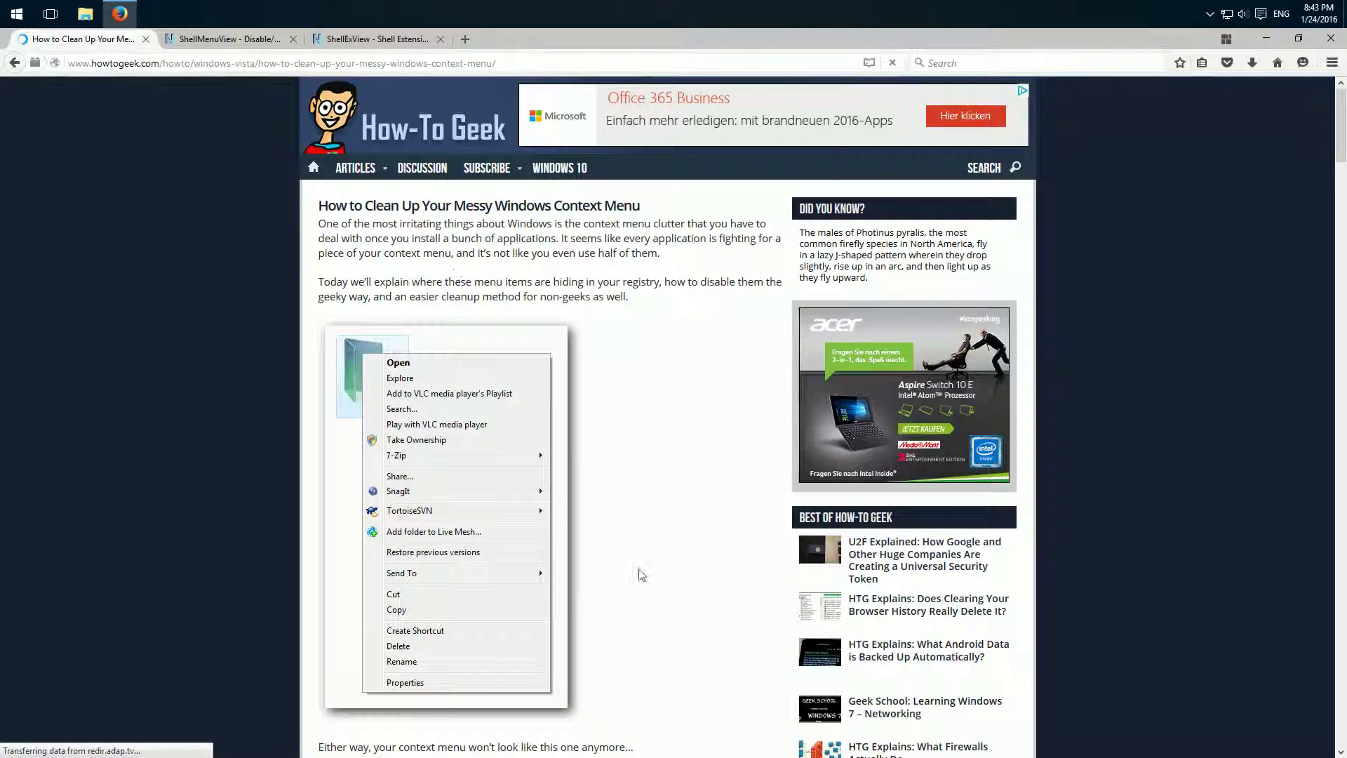
pyautogui.scroll(-2, 551, 357)
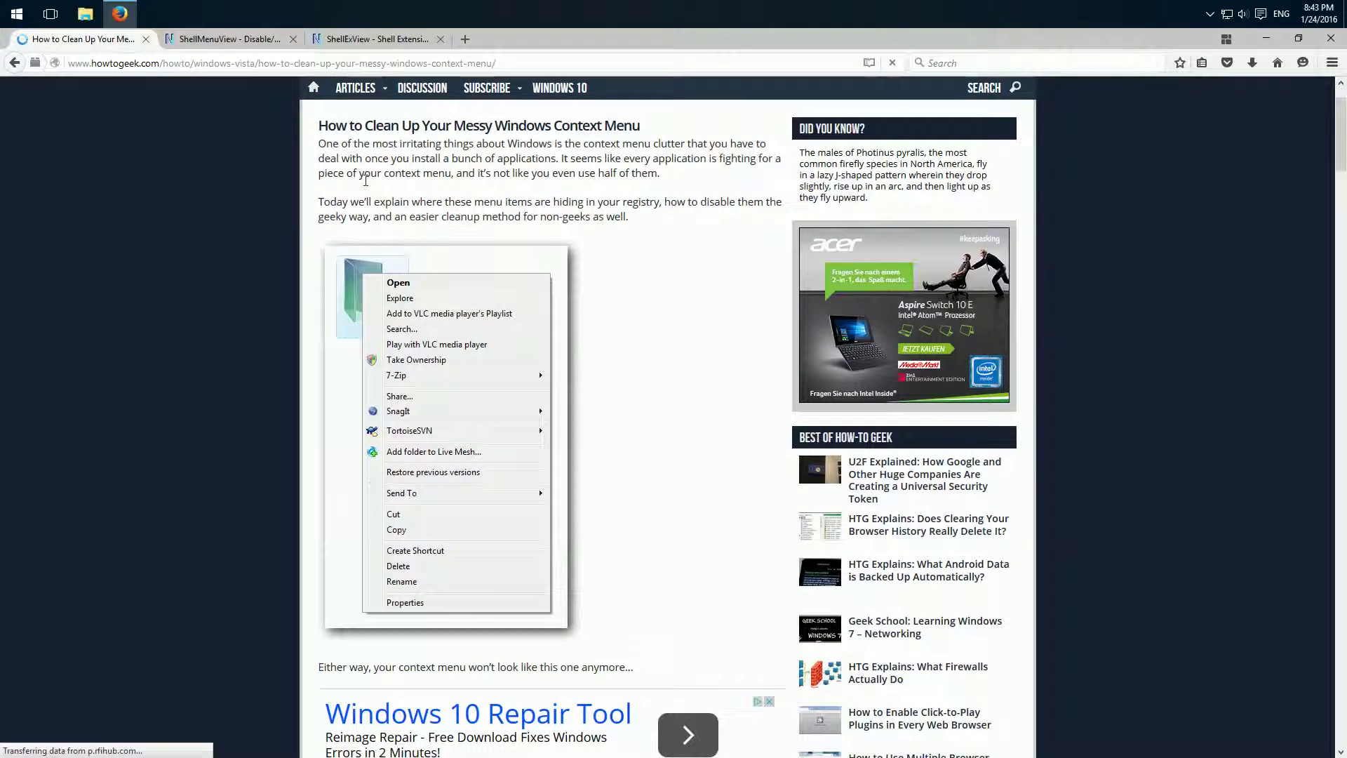
pyautogui.scroll(2, 300, 203)
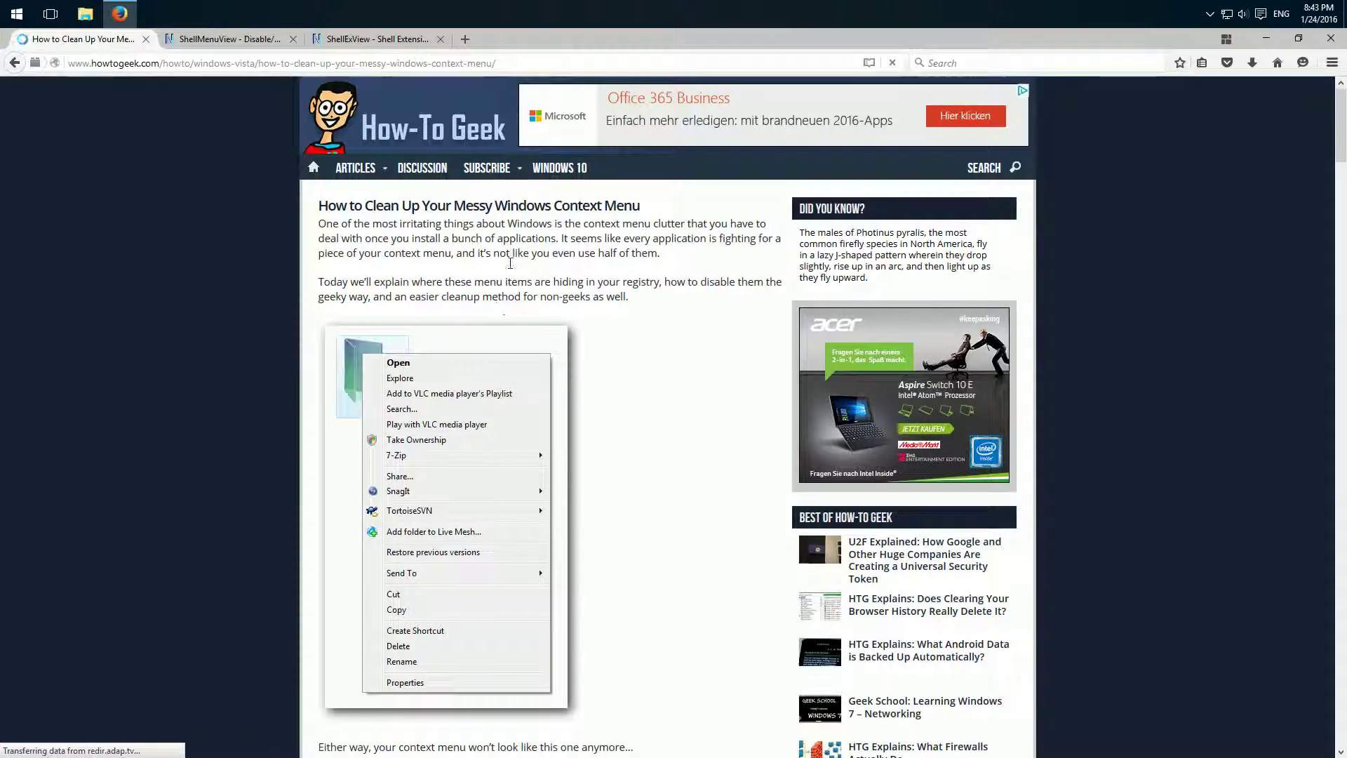
pyautogui.scroll(-10, 686, 156)
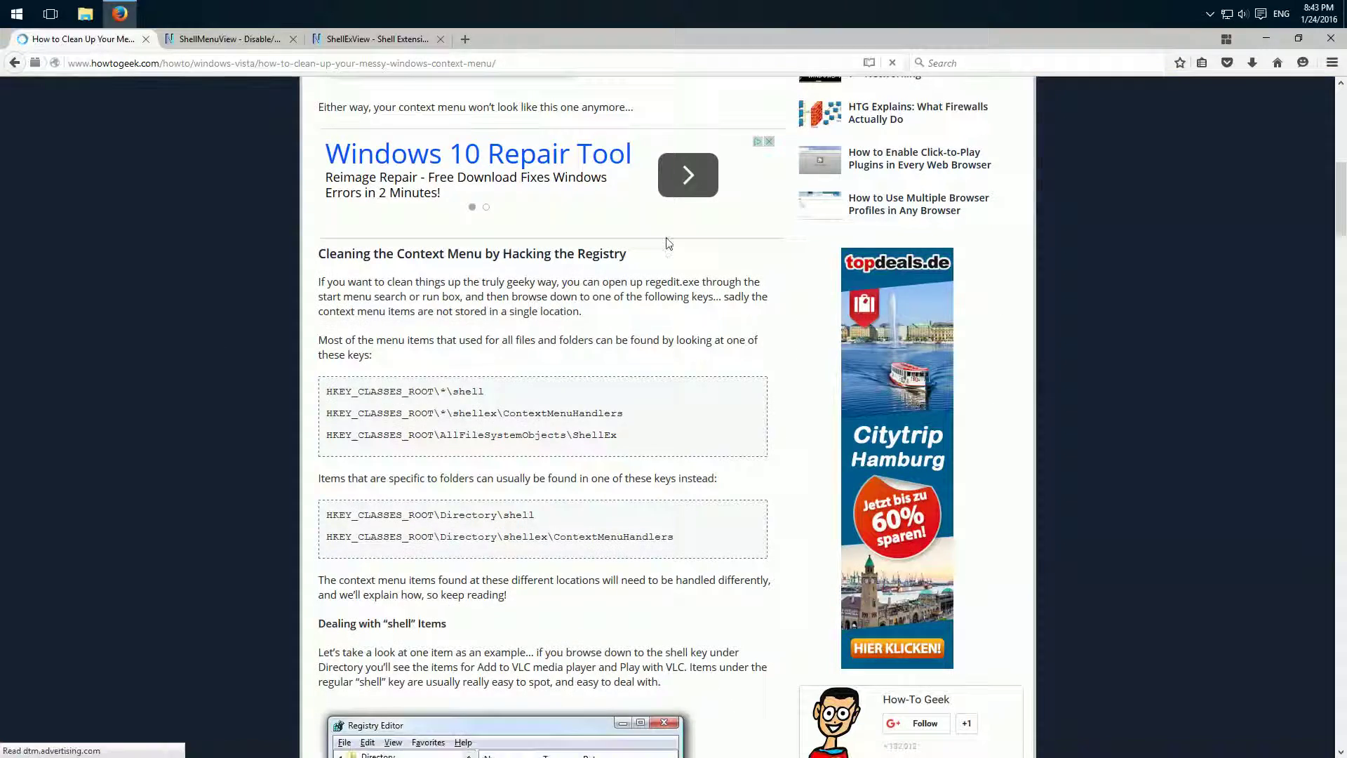
pyautogui.scroll(-6, 673, 246)
pyautogui.scroll(-1, 349, 274)
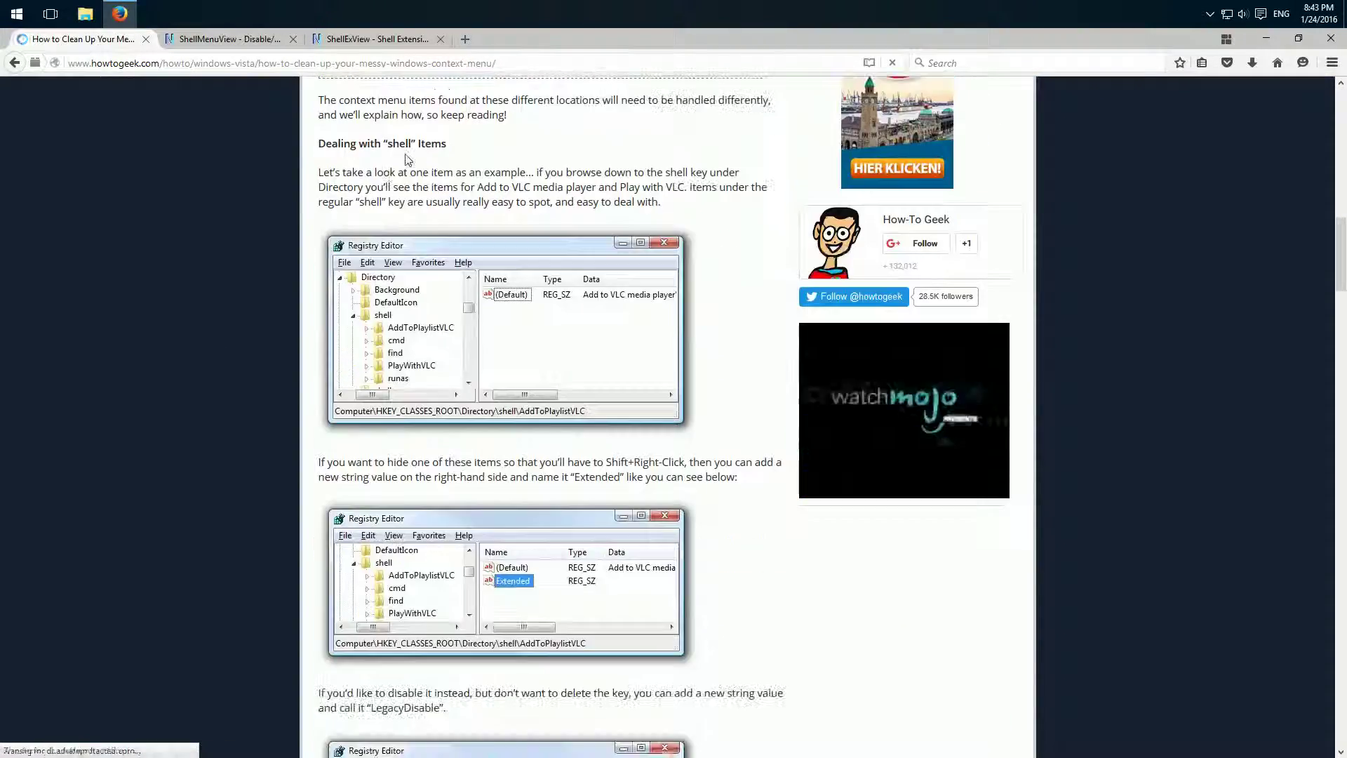
pyautogui.scroll(-6, 431, 408)
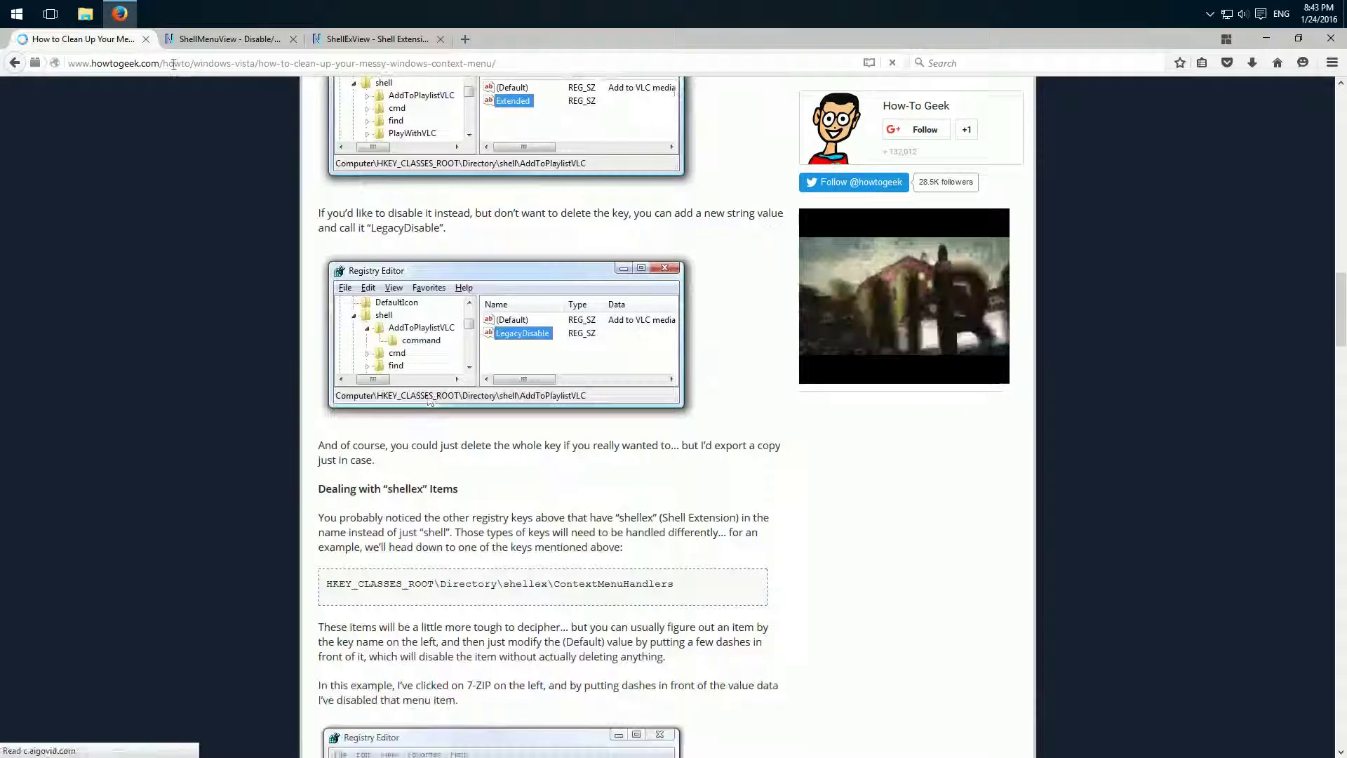
pyautogui.click(146, 39)
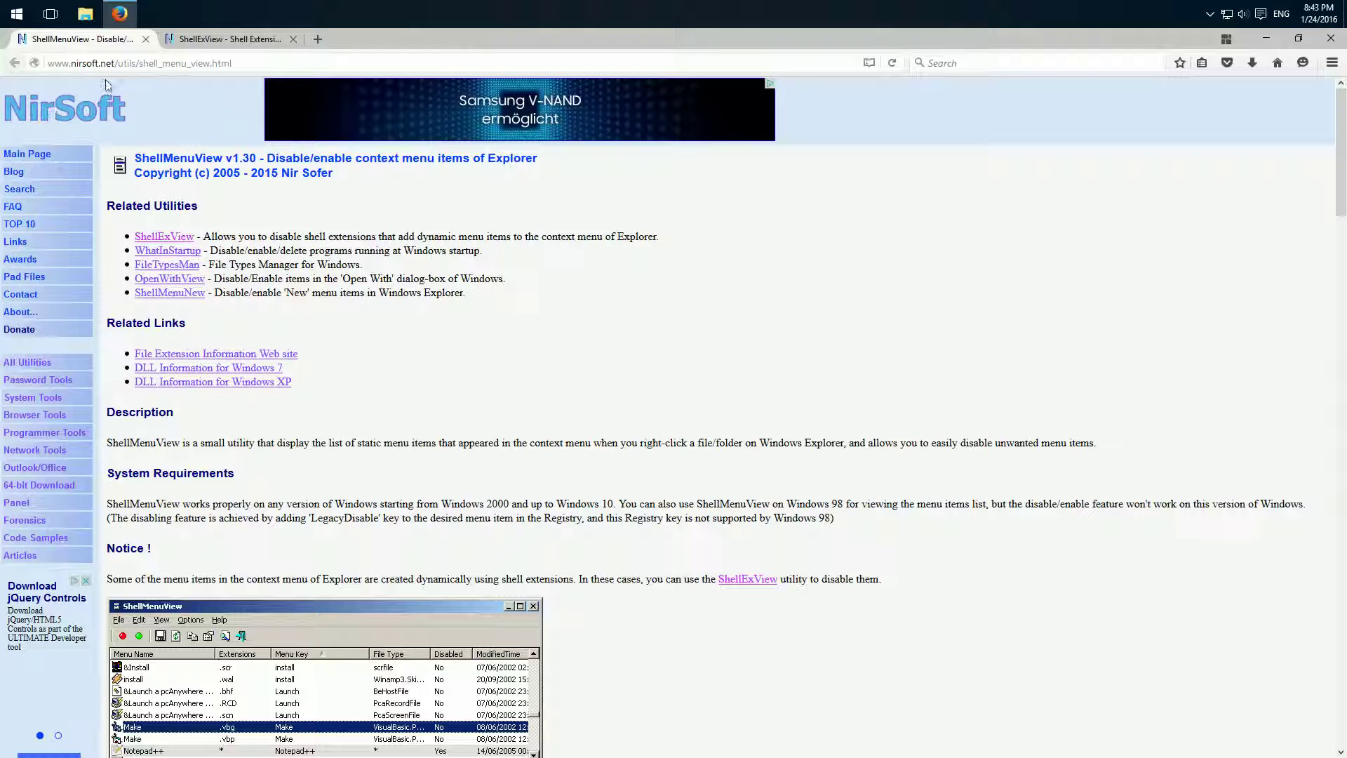
# Step: Look over the ShellMenuView page, start and cancel the x64 zip download, and minimize Firefox
pyautogui.click(202, 44)
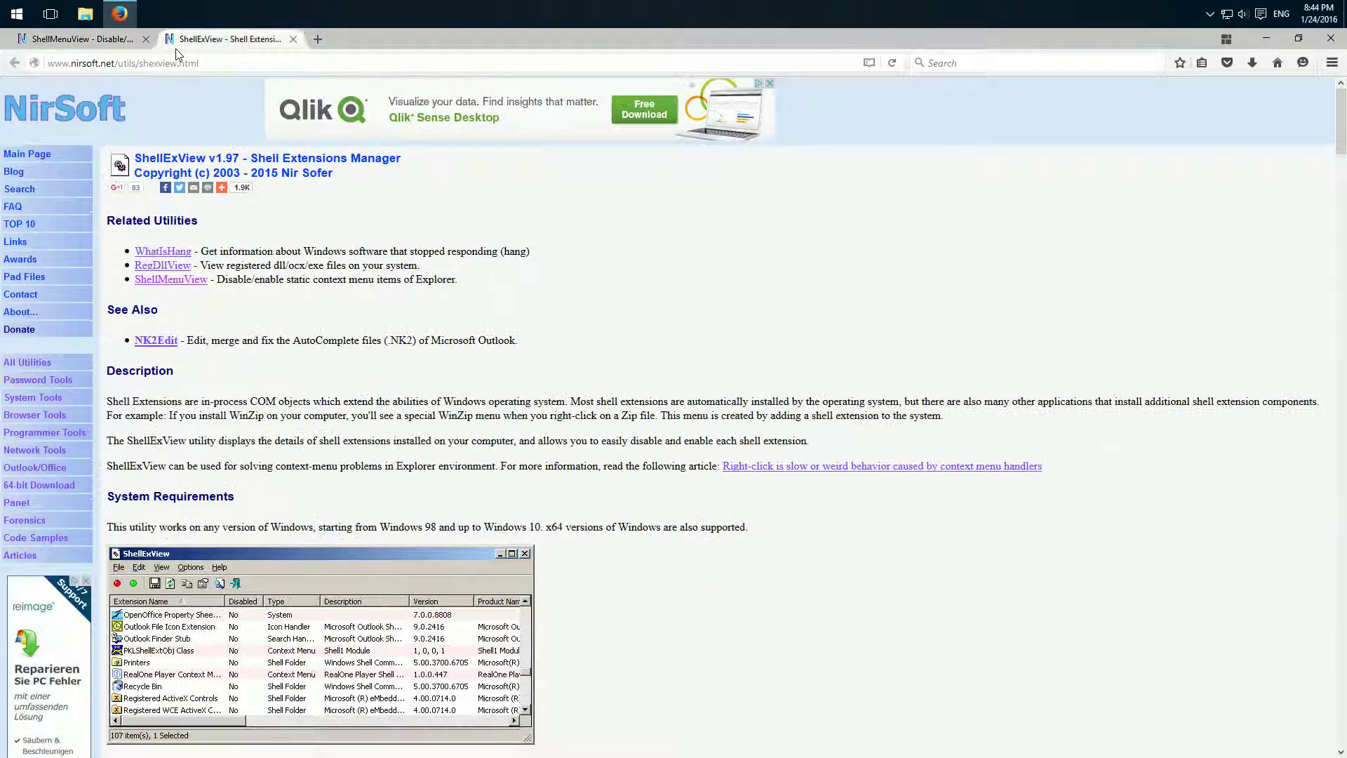
pyautogui.click(90, 42)
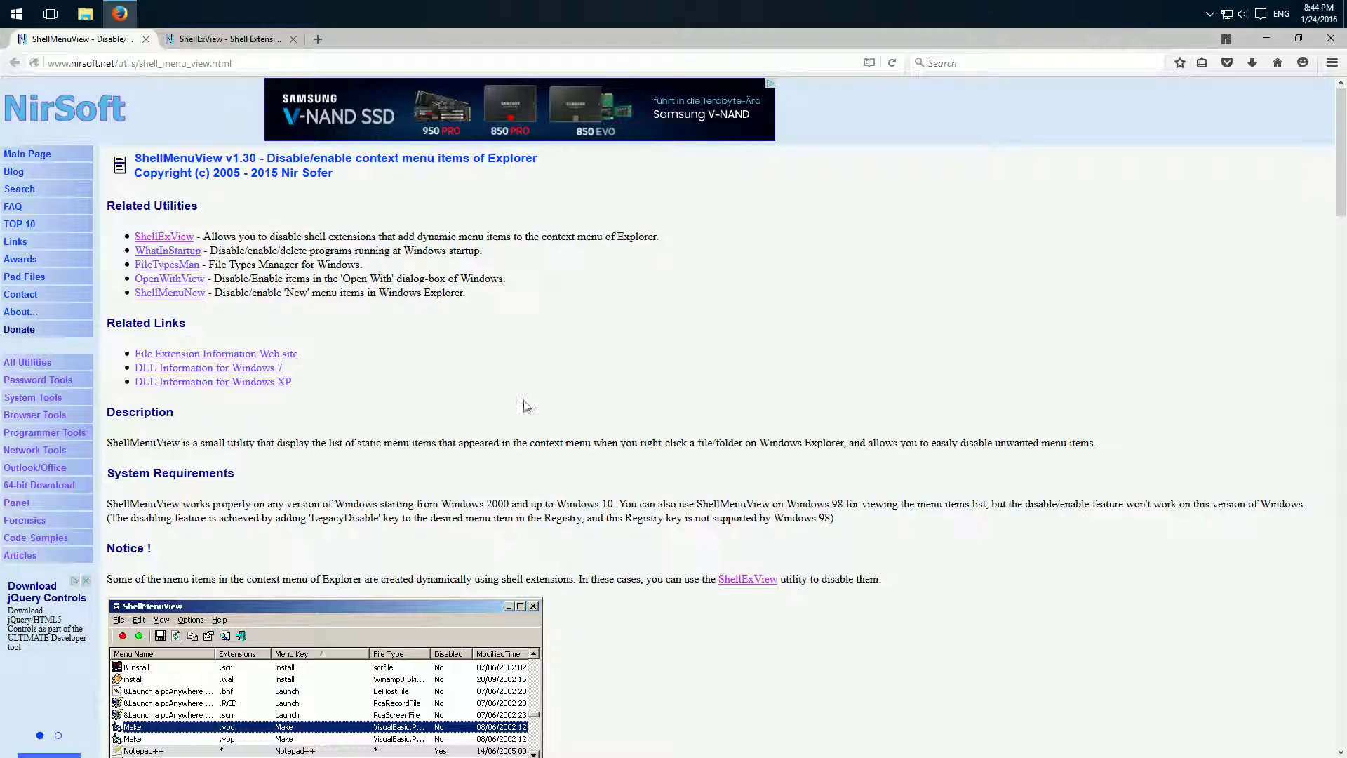
pyautogui.scroll(-10, 533, 421)
pyautogui.scroll(-20, 551, 434)
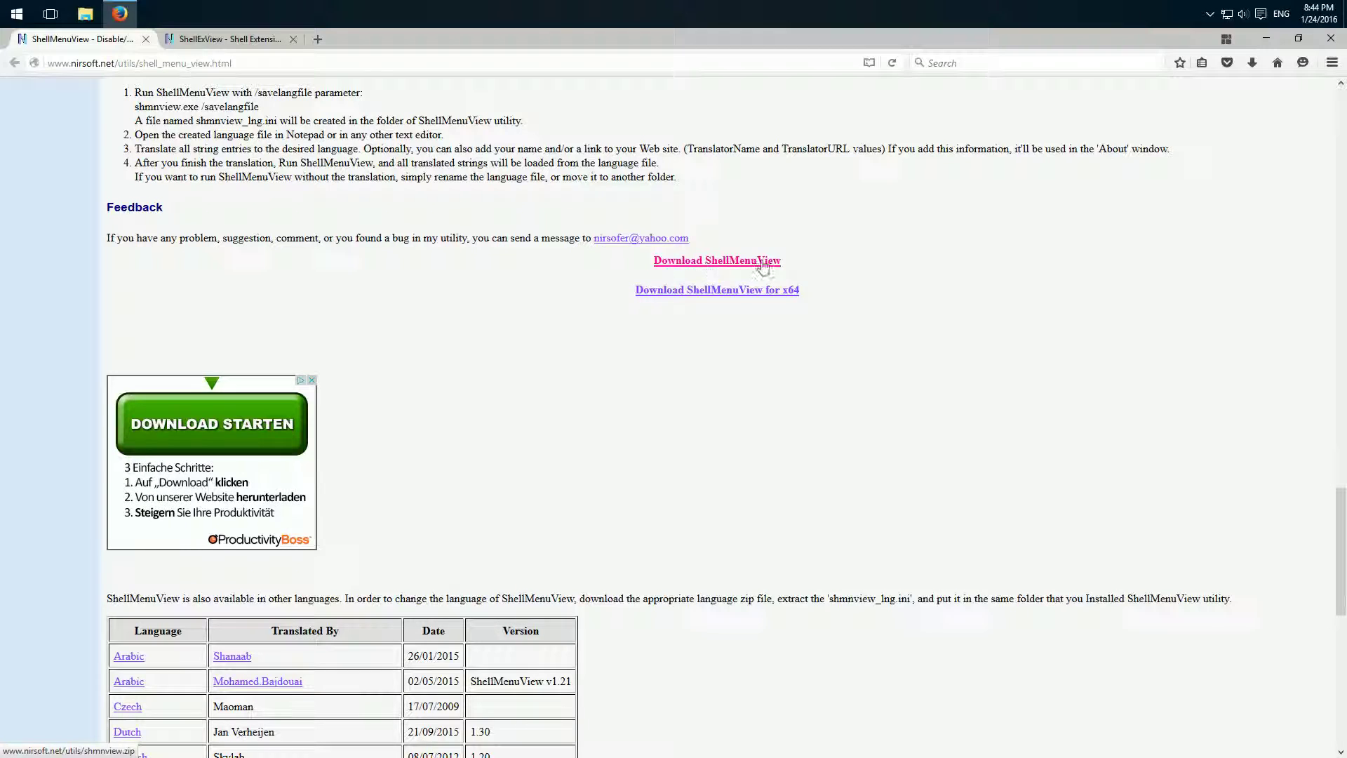
pyautogui.click(761, 294)
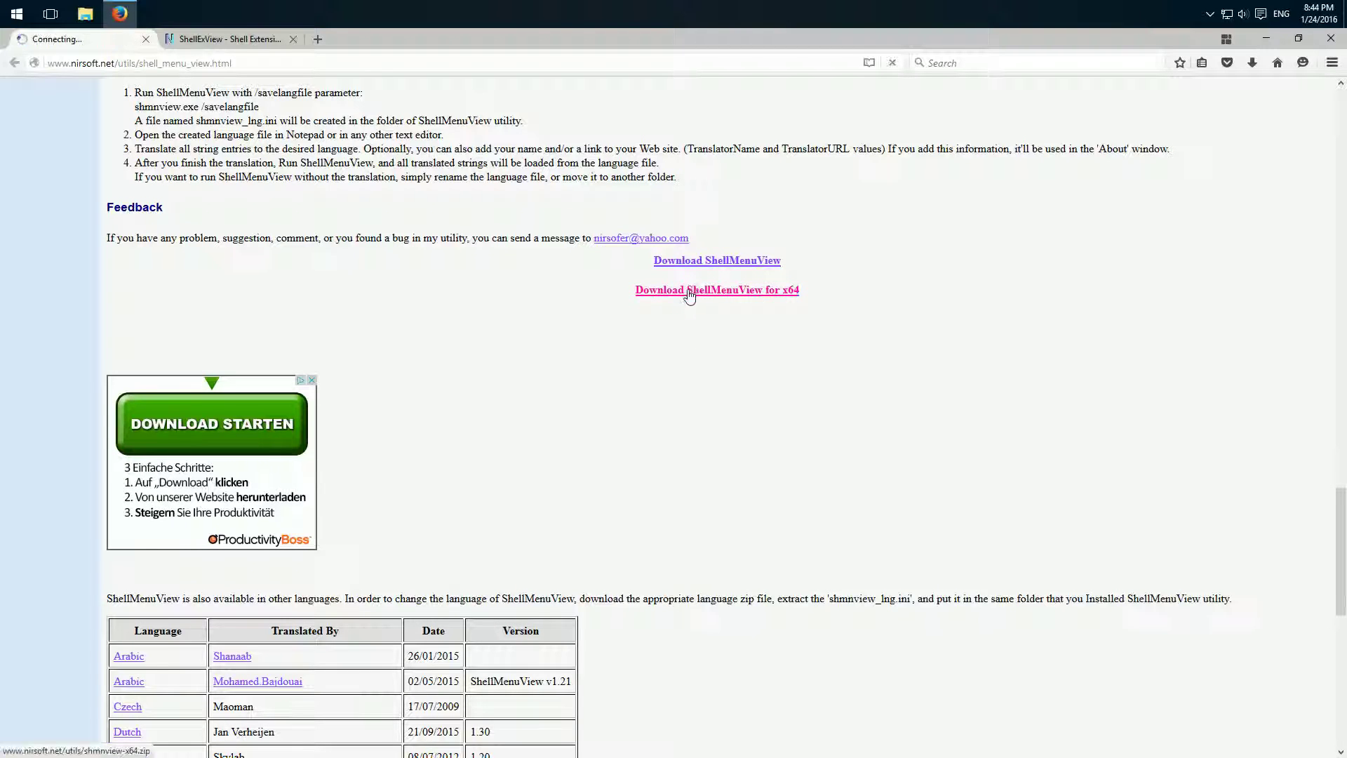
pyautogui.click(791, 481)
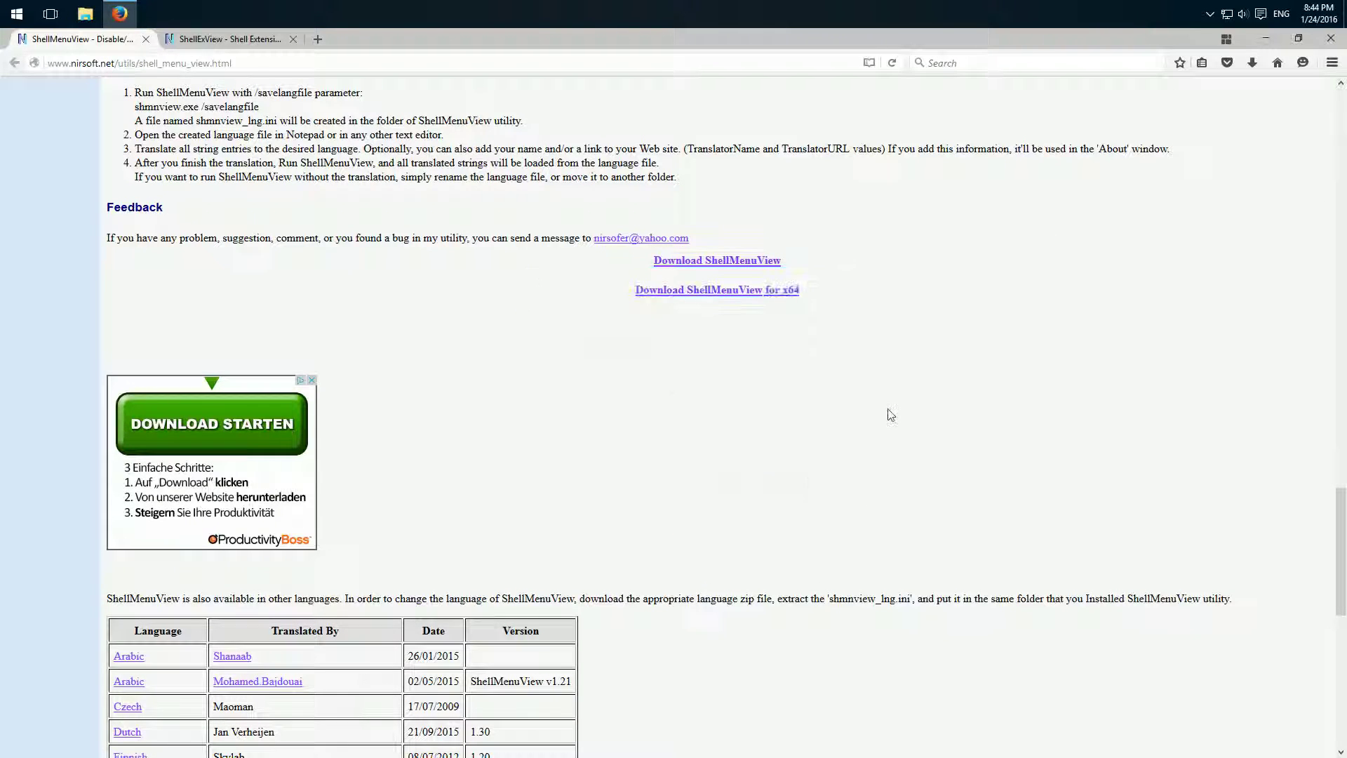
pyautogui.click(1267, 38)
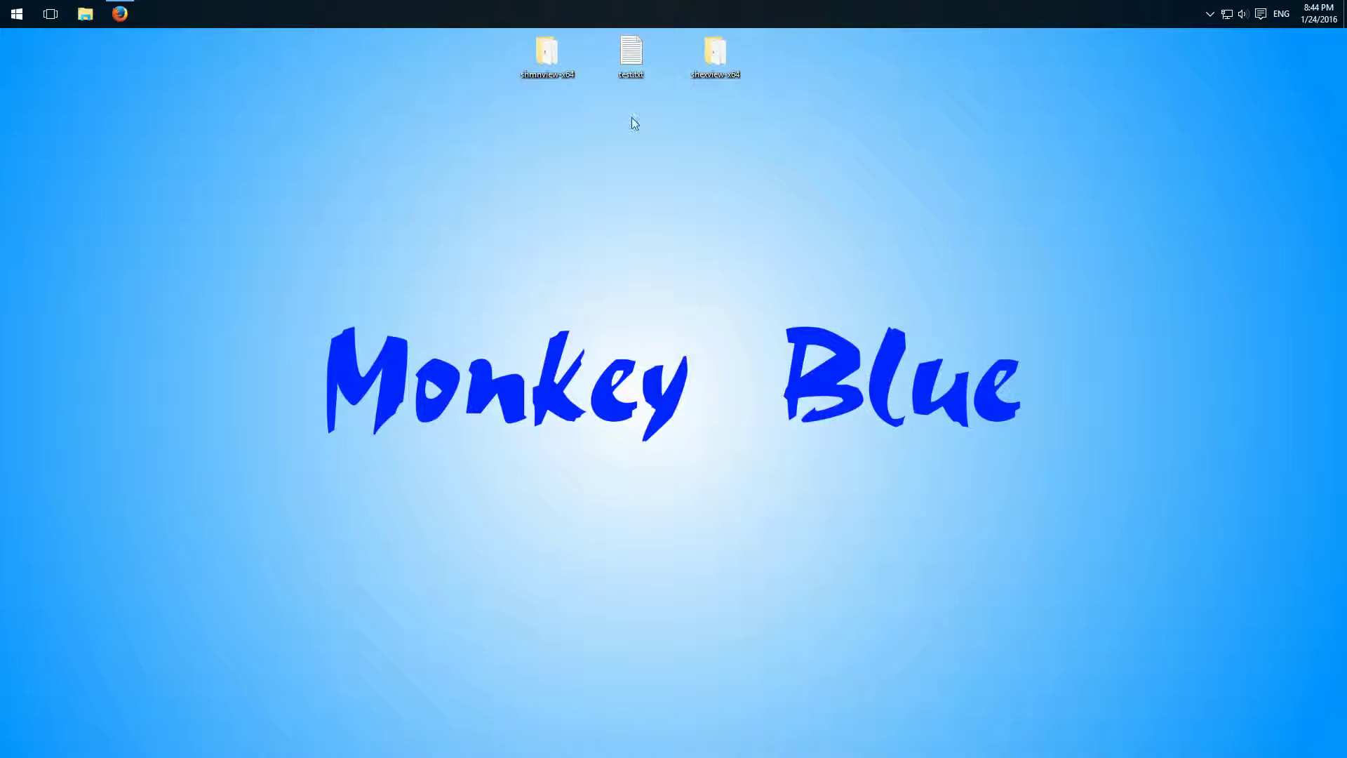
# Step: Confirm test.txt shows Edit, then run shmnview.exe from the shmnview-x64 folder
pyautogui.click(633, 64)
pyautogui.rightClick(631, 64)
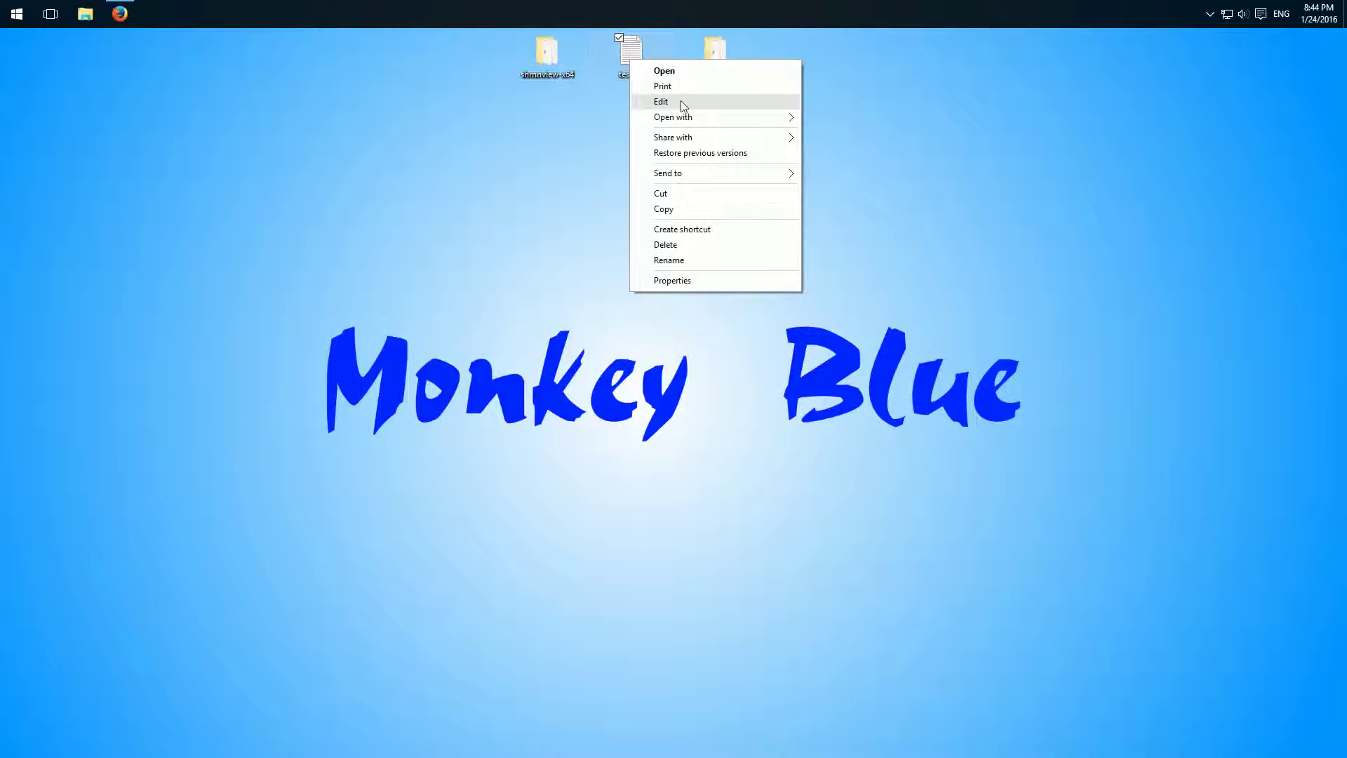
pyautogui.doubleClick(554, 56)
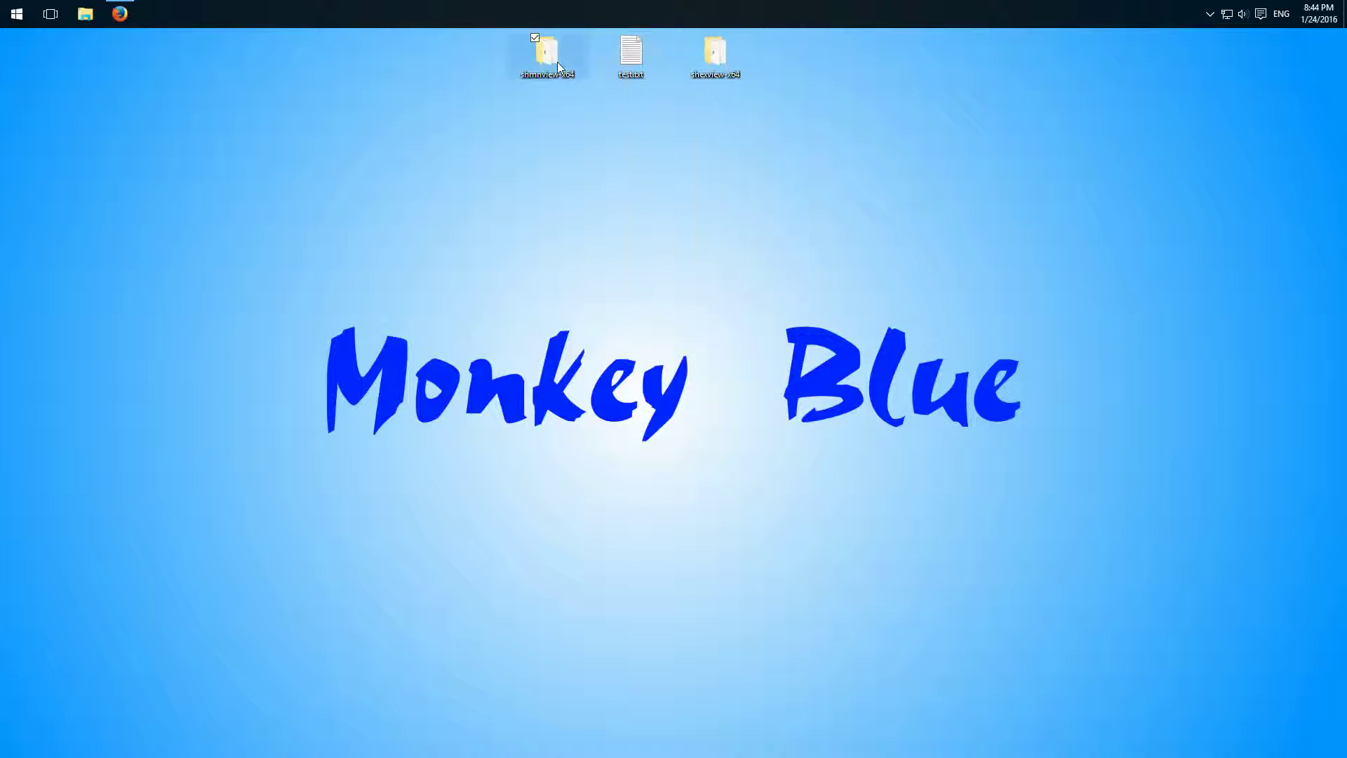
pyautogui.doubleClick(581, 246)
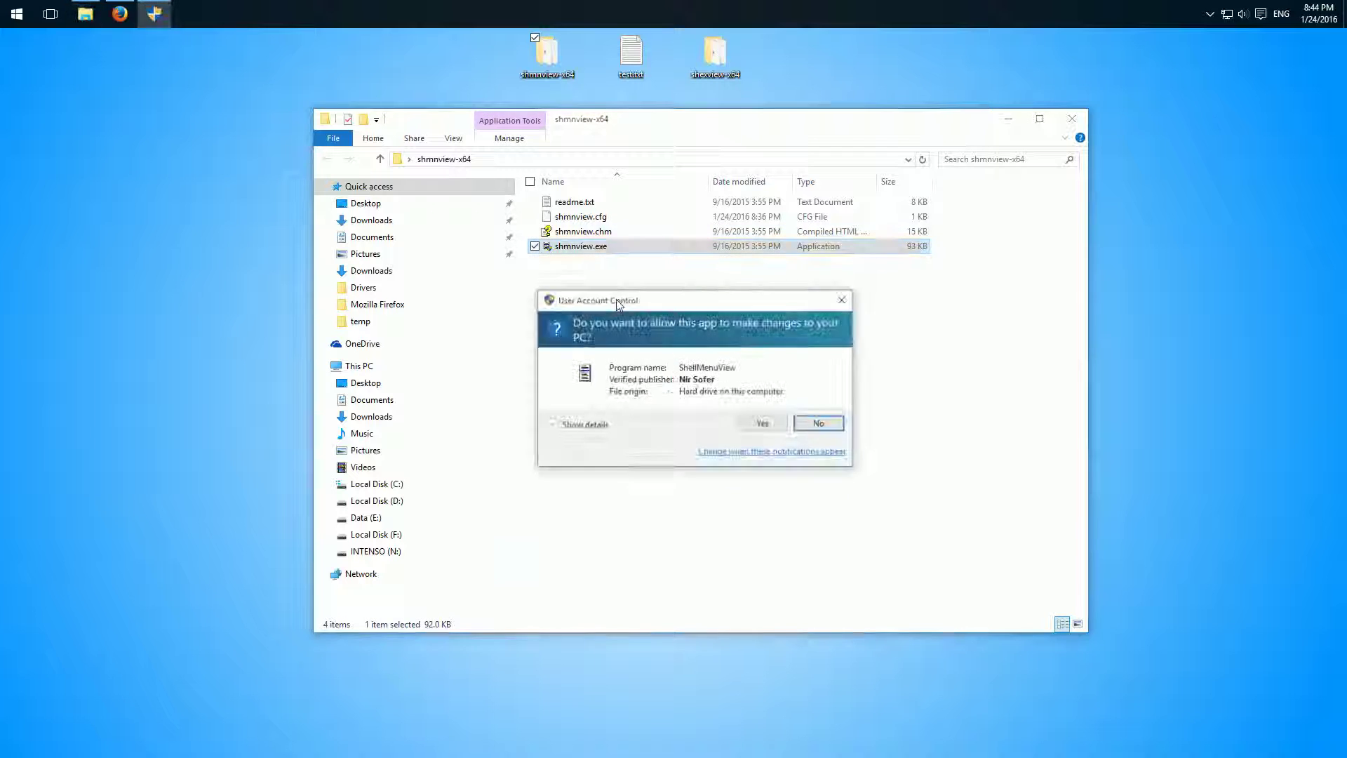
# Step: Allow ShellMenuView to run and sort its menu items by extension
pyautogui.click(753, 426)
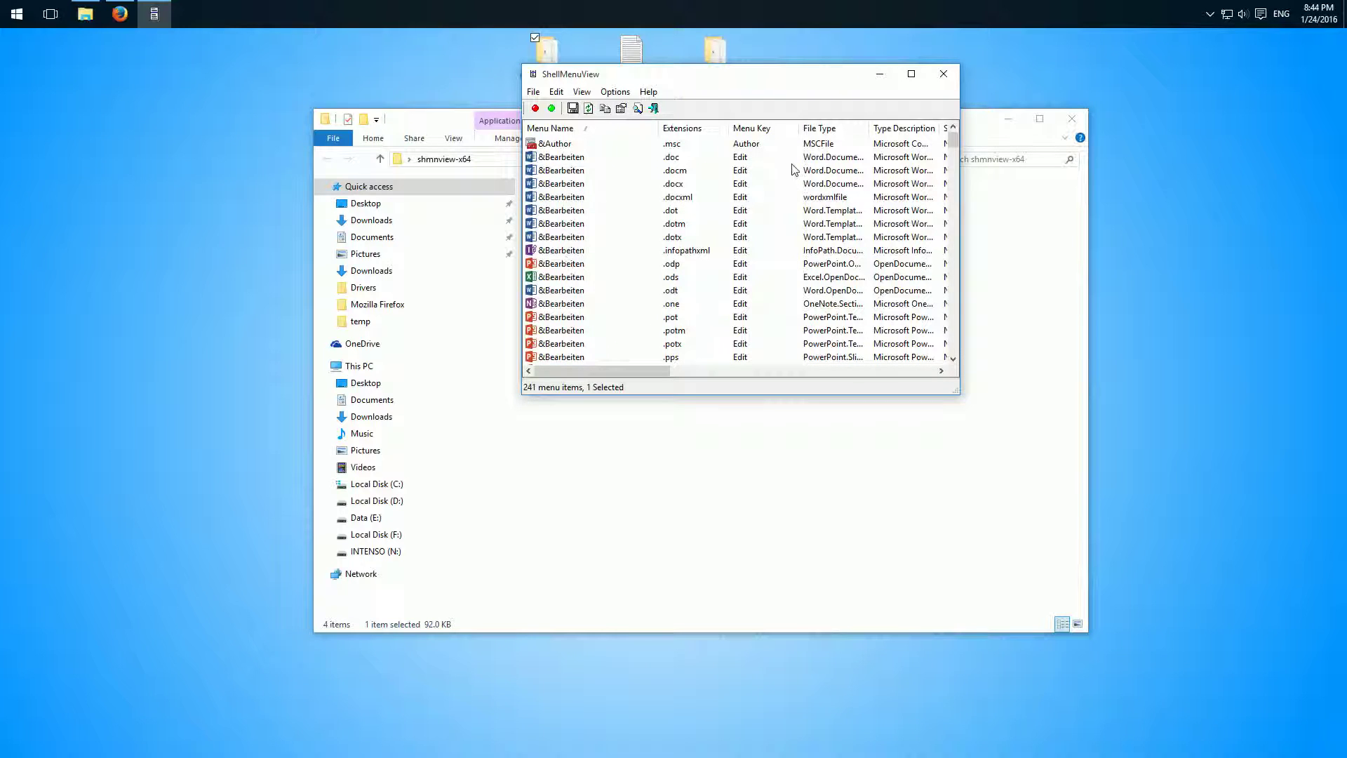
pyautogui.click(833, 211)
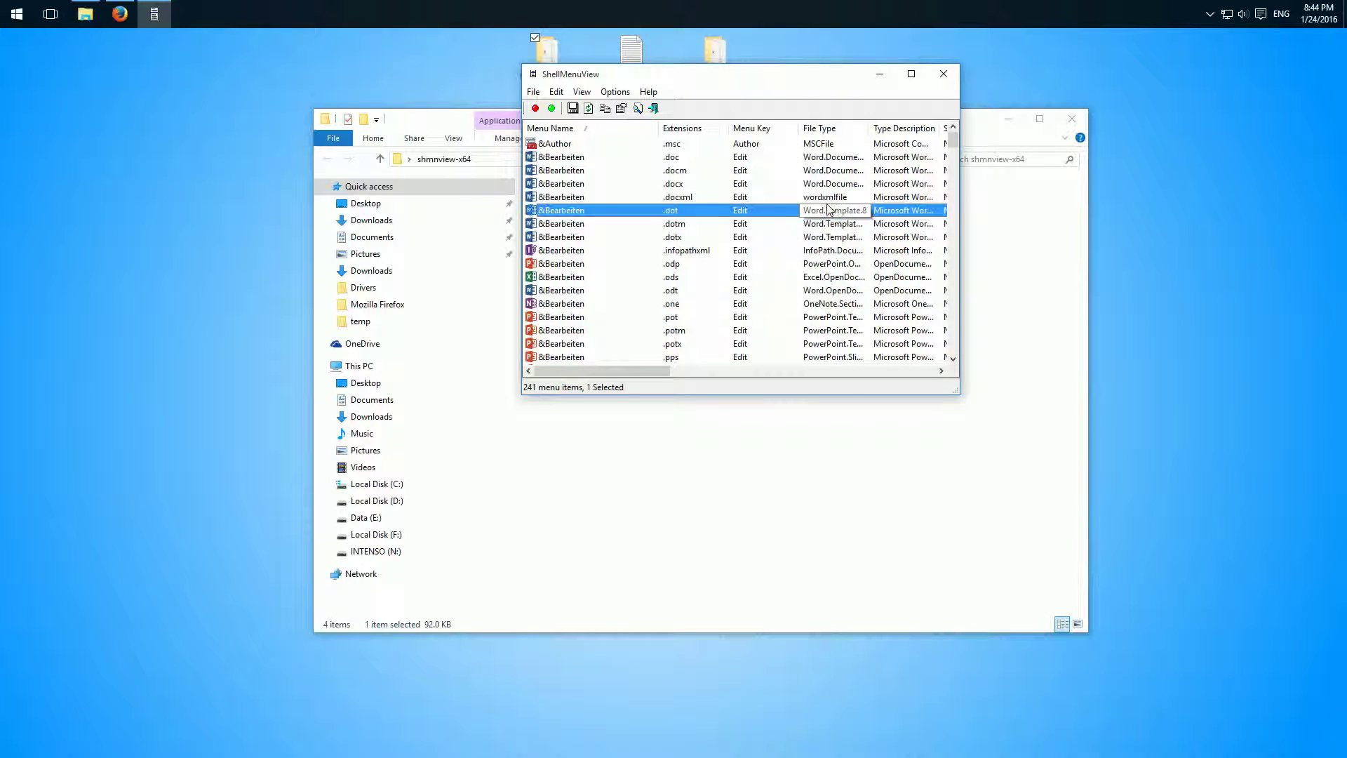
pyautogui.click(675, 198)
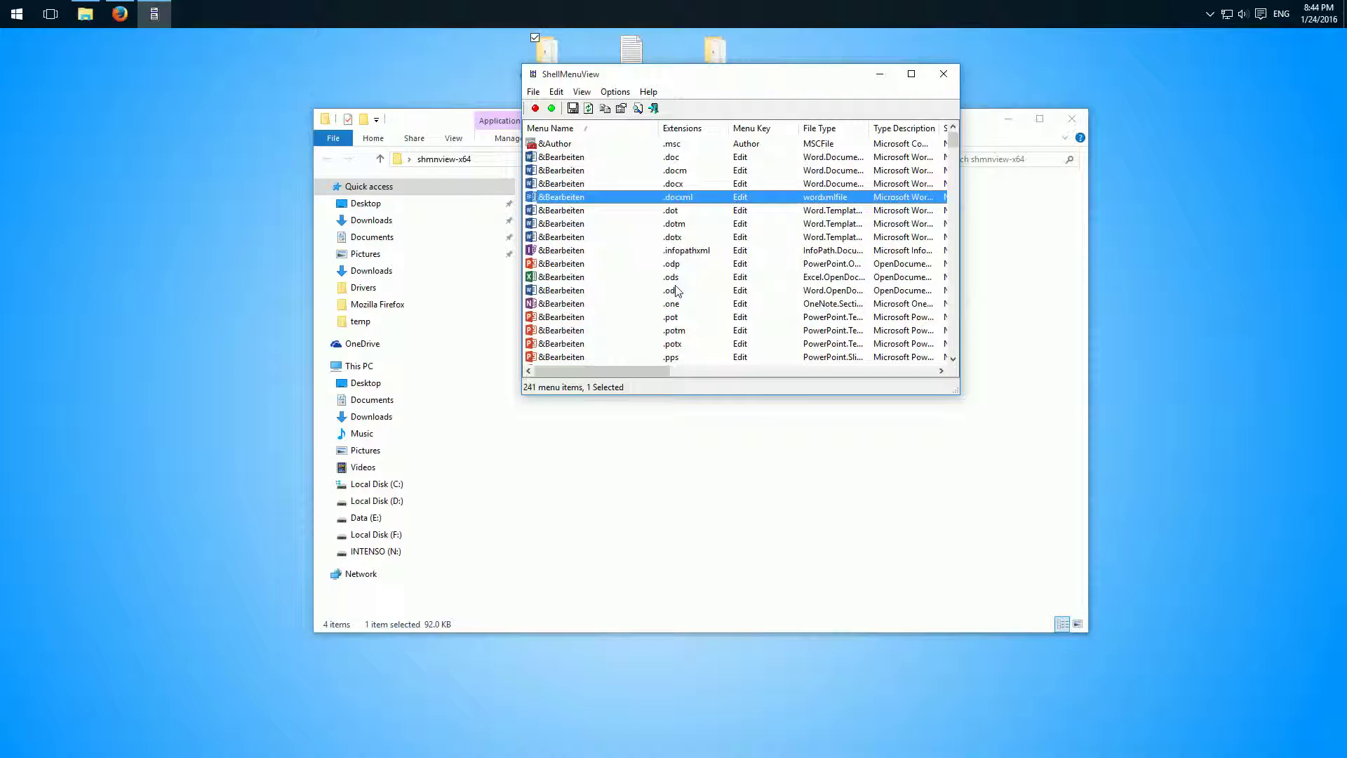
pyautogui.click(686, 130)
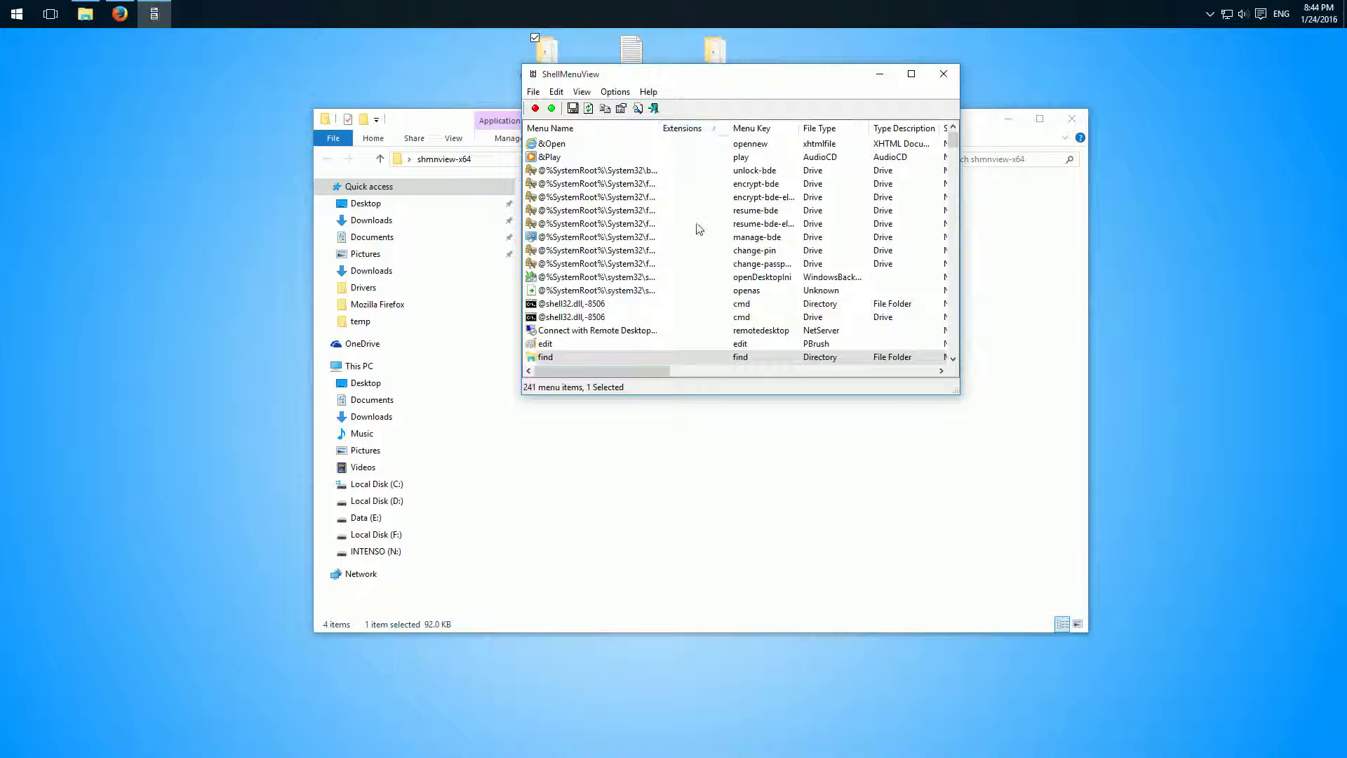
# Step: Disable the 'edit / text' entry near the list's end and move the window down
pyautogui.scroll(-20, 696, 224)
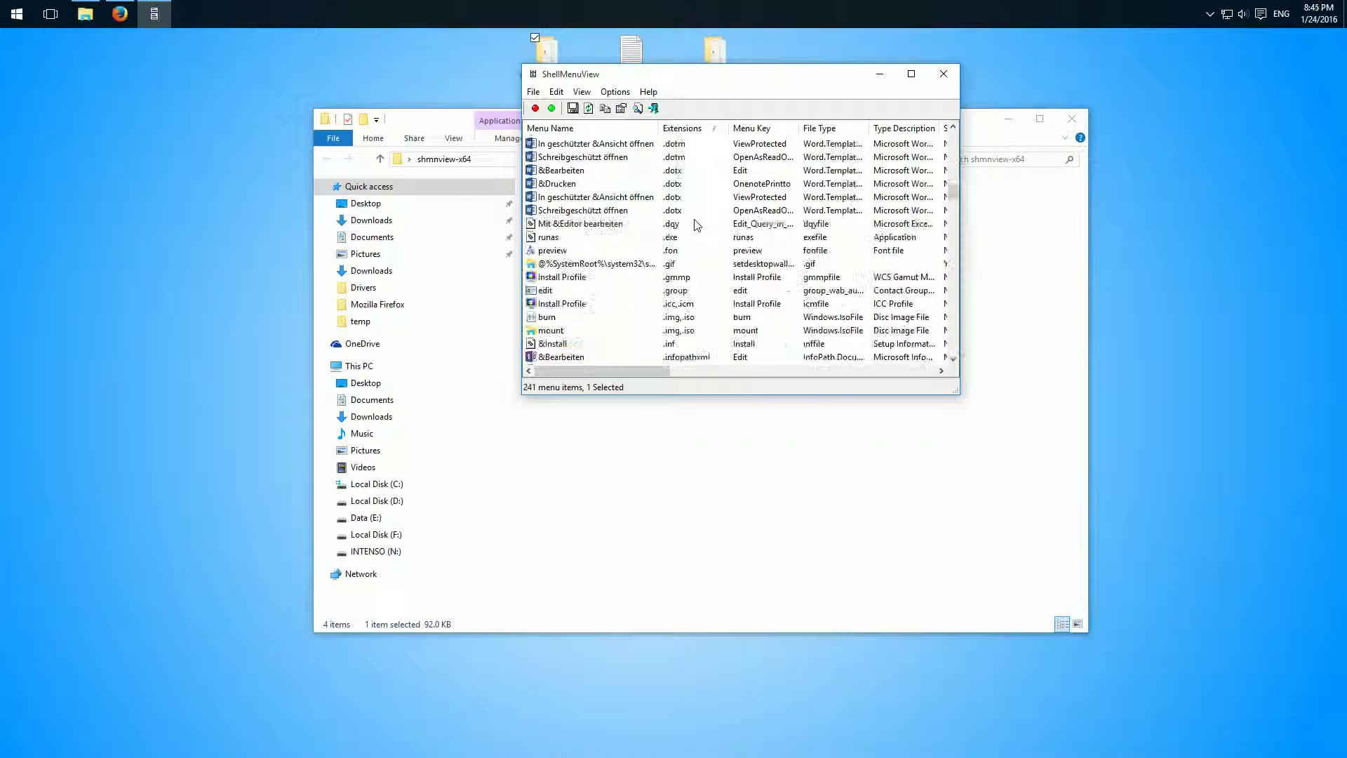
pyautogui.scroll(-20, 697, 225)
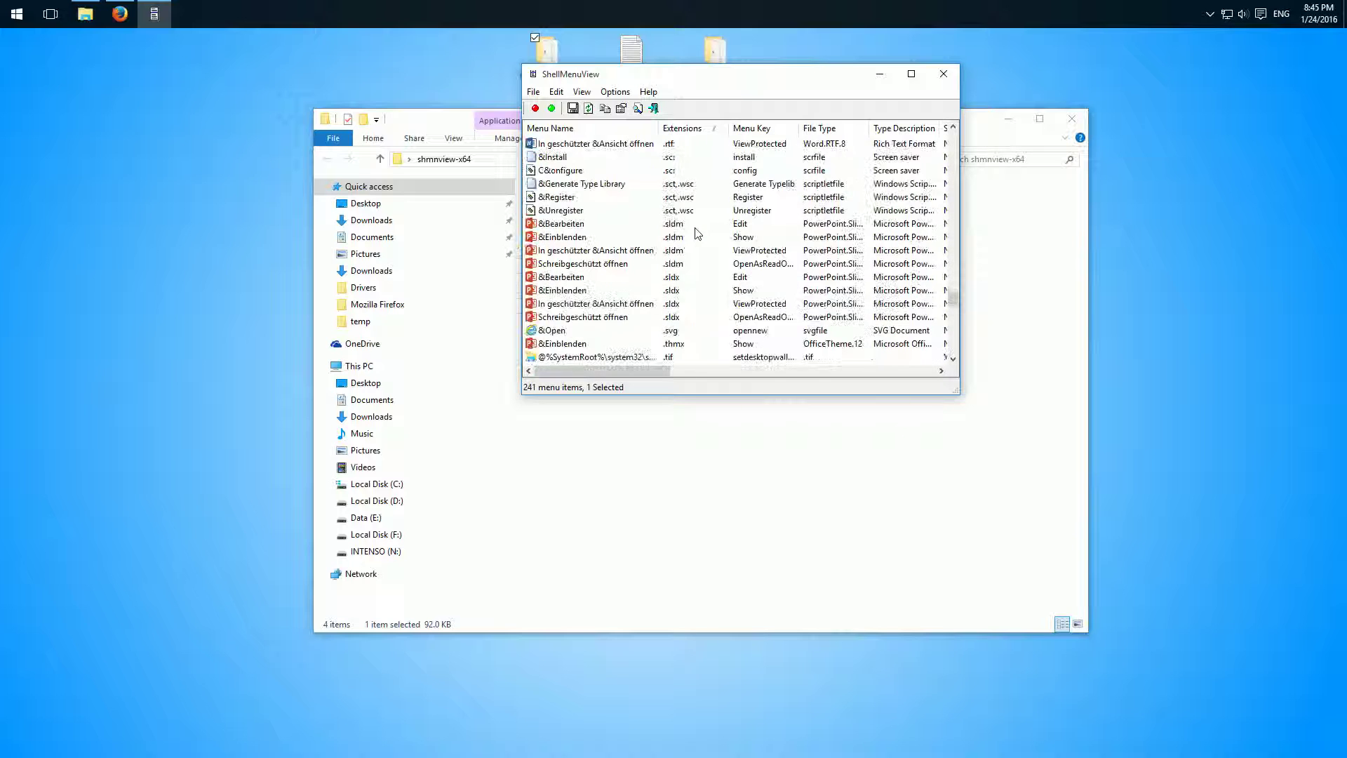
pyautogui.scroll(-3, 697, 235)
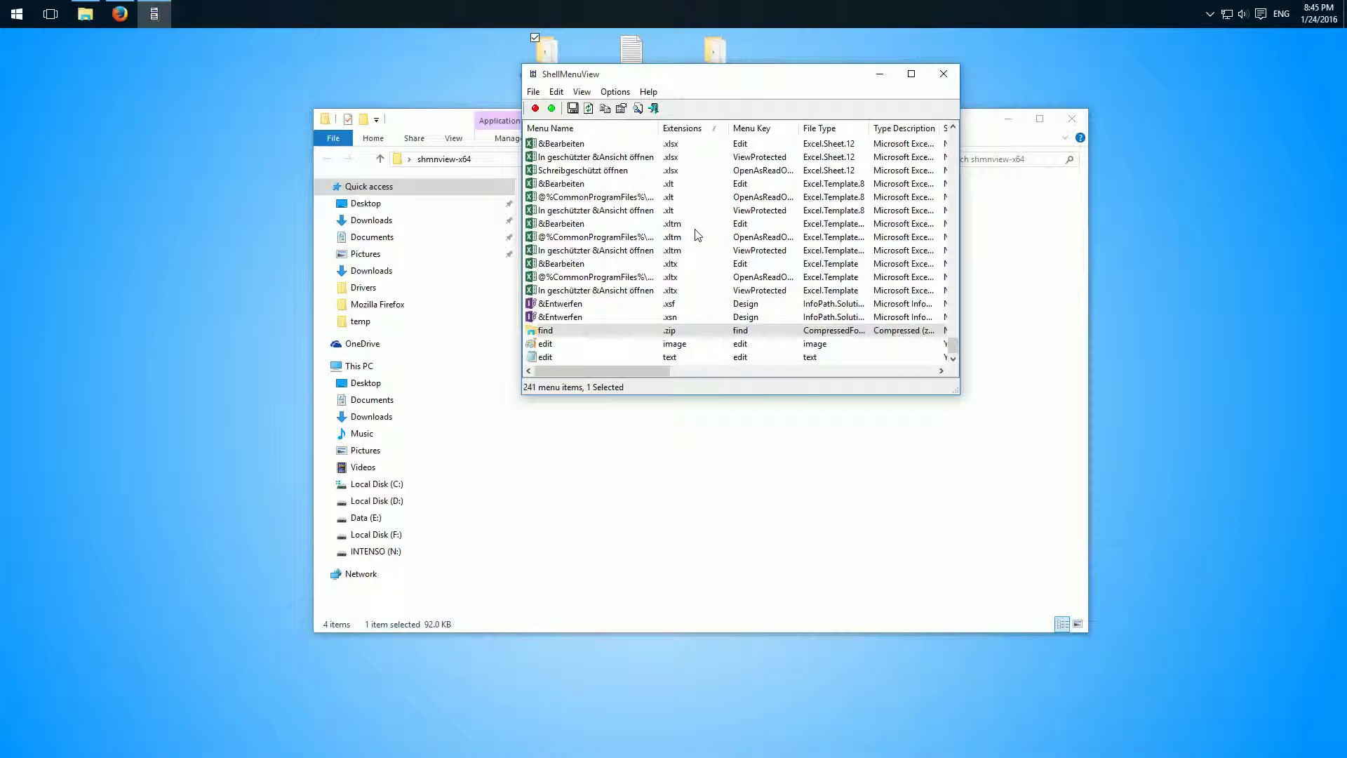
pyautogui.click(685, 359)
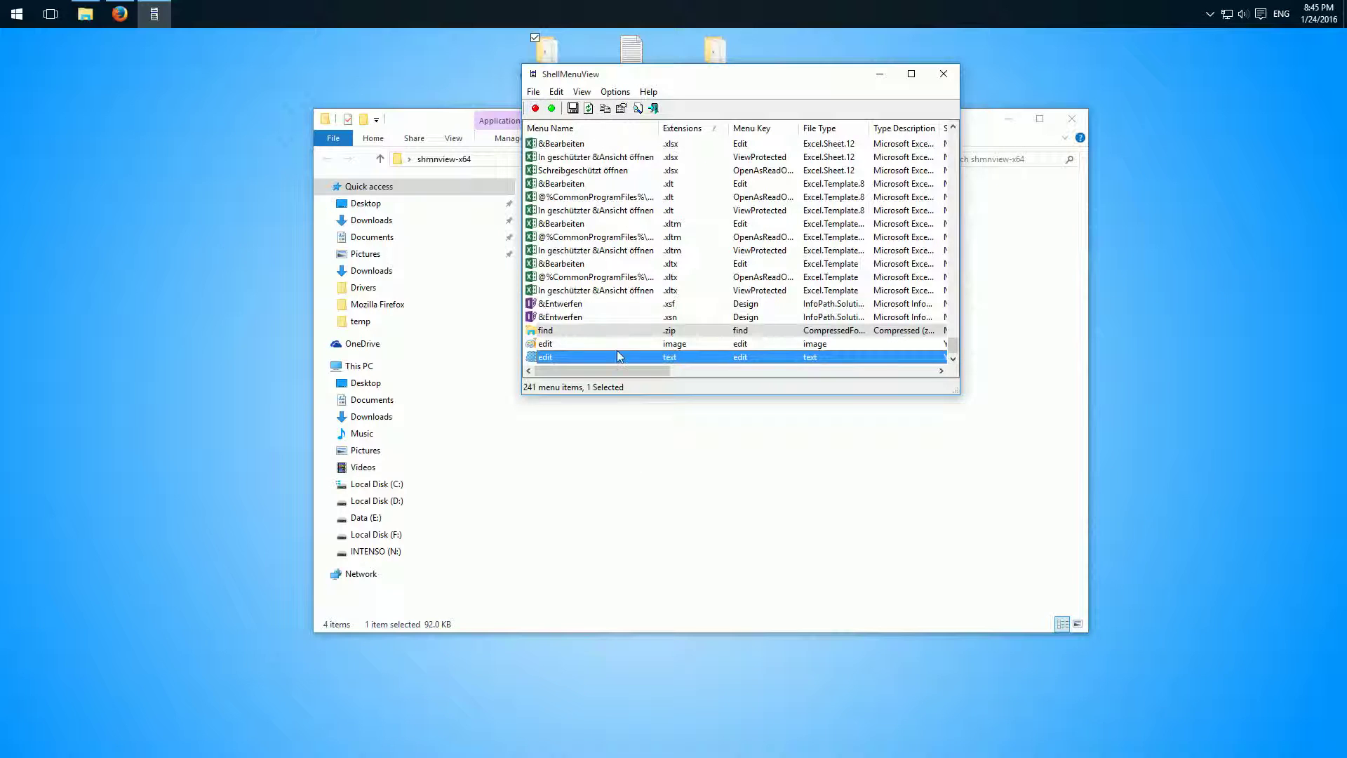
pyautogui.click(603, 318)
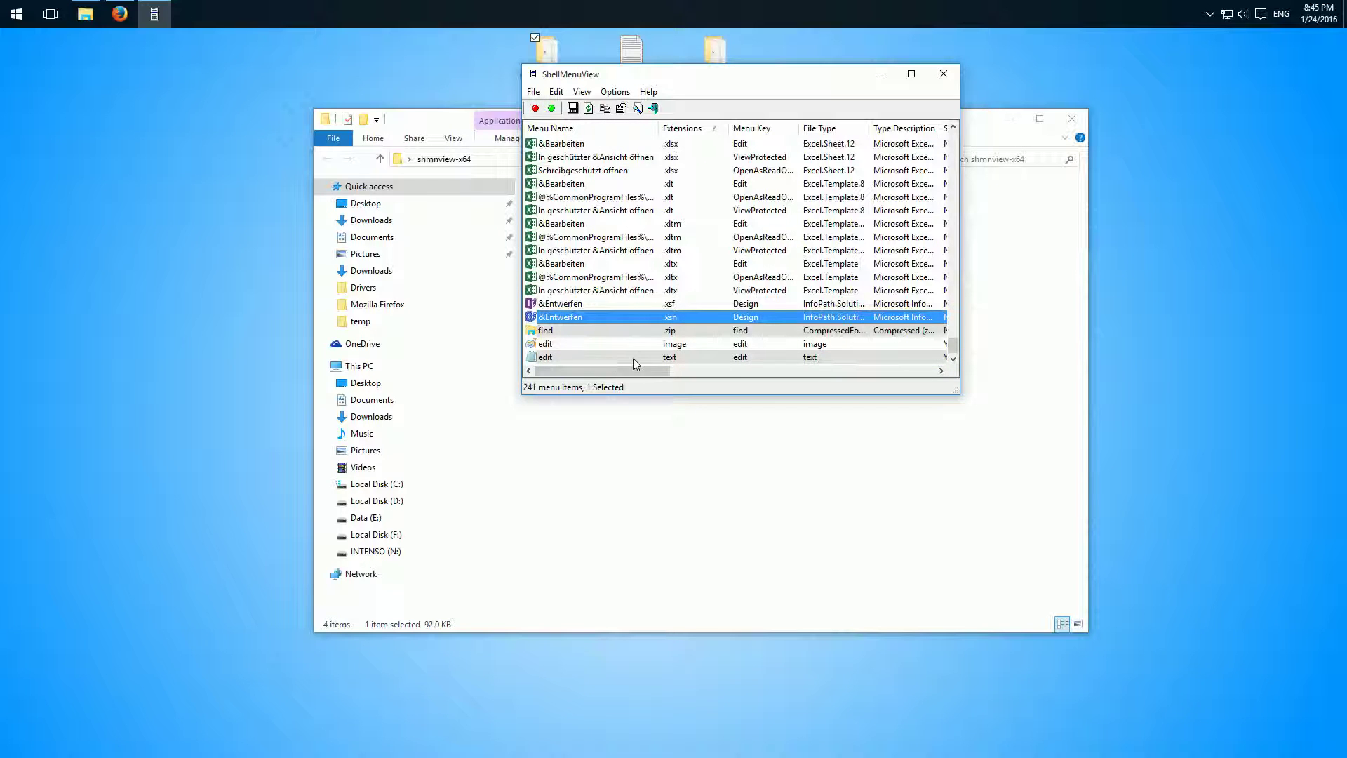
pyautogui.moveTo(797, 78); pyautogui.dragTo(784, 141)
# Step: Check testtxt's context menu, then re-enable the 'edit / text' entry
pyautogui.rightClick(629, 60)
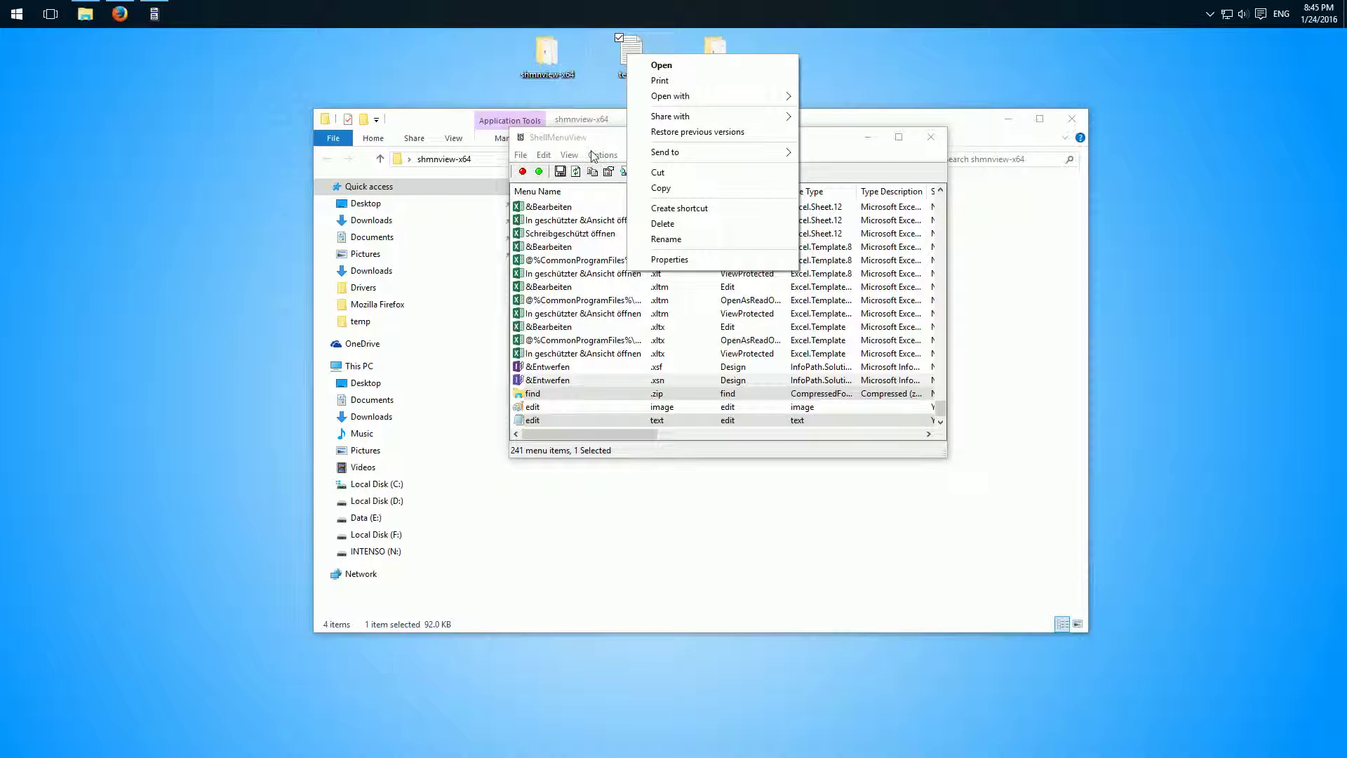
pyautogui.click(671, 440)
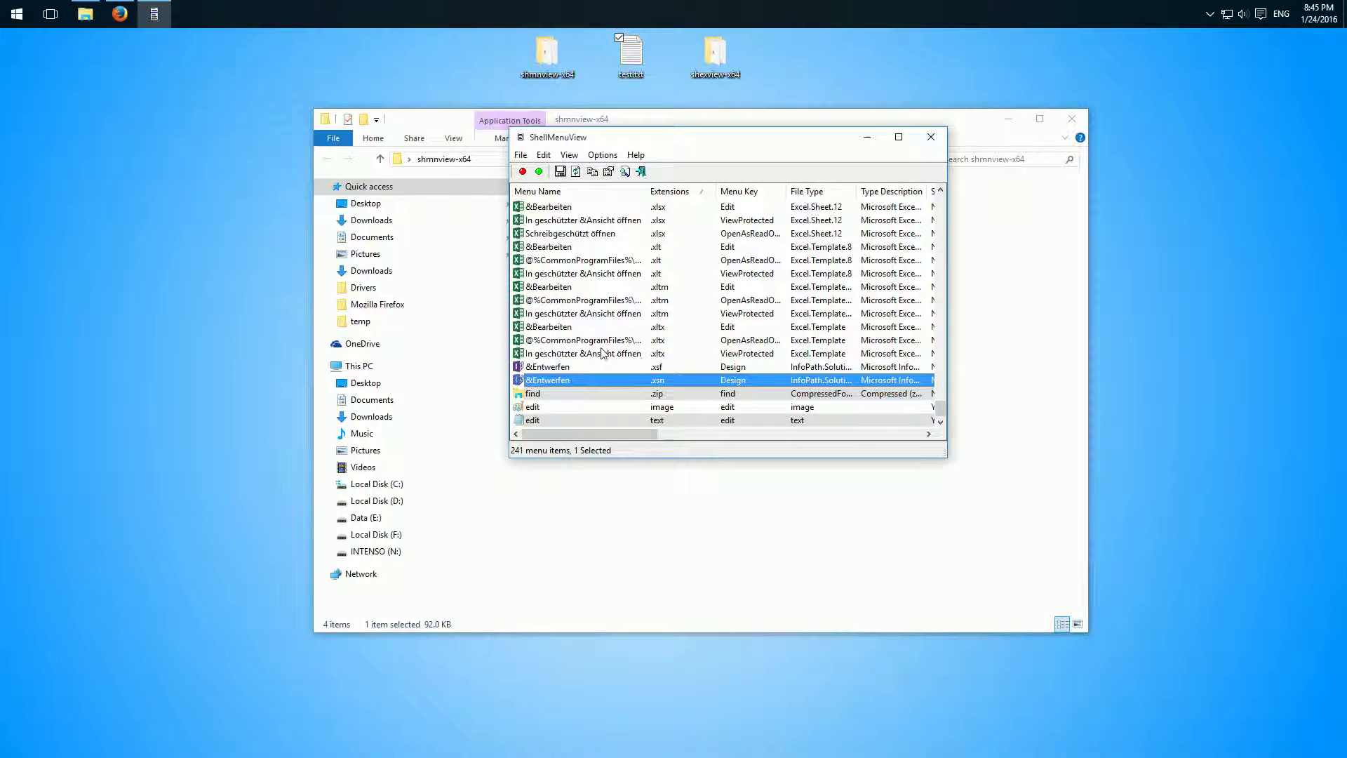
pyautogui.click(565, 420)
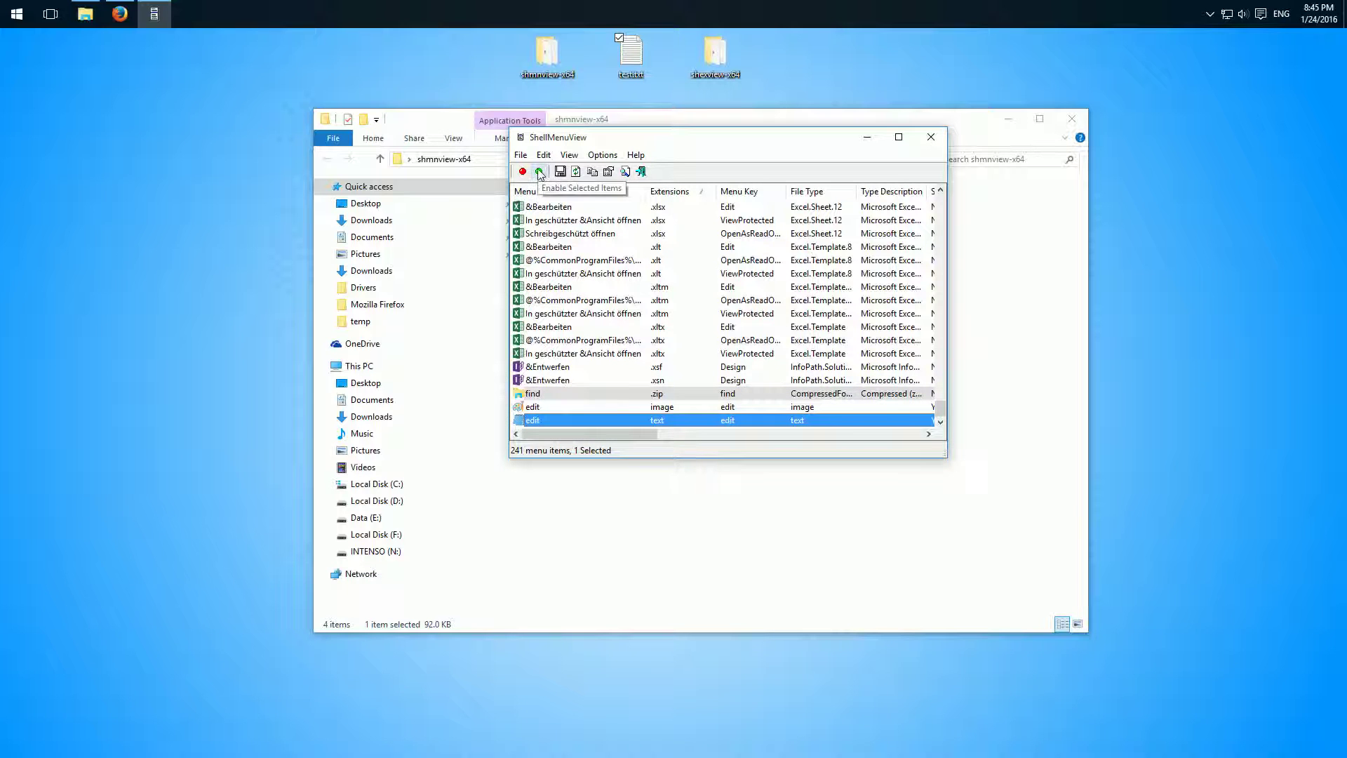
pyautogui.click(619, 66)
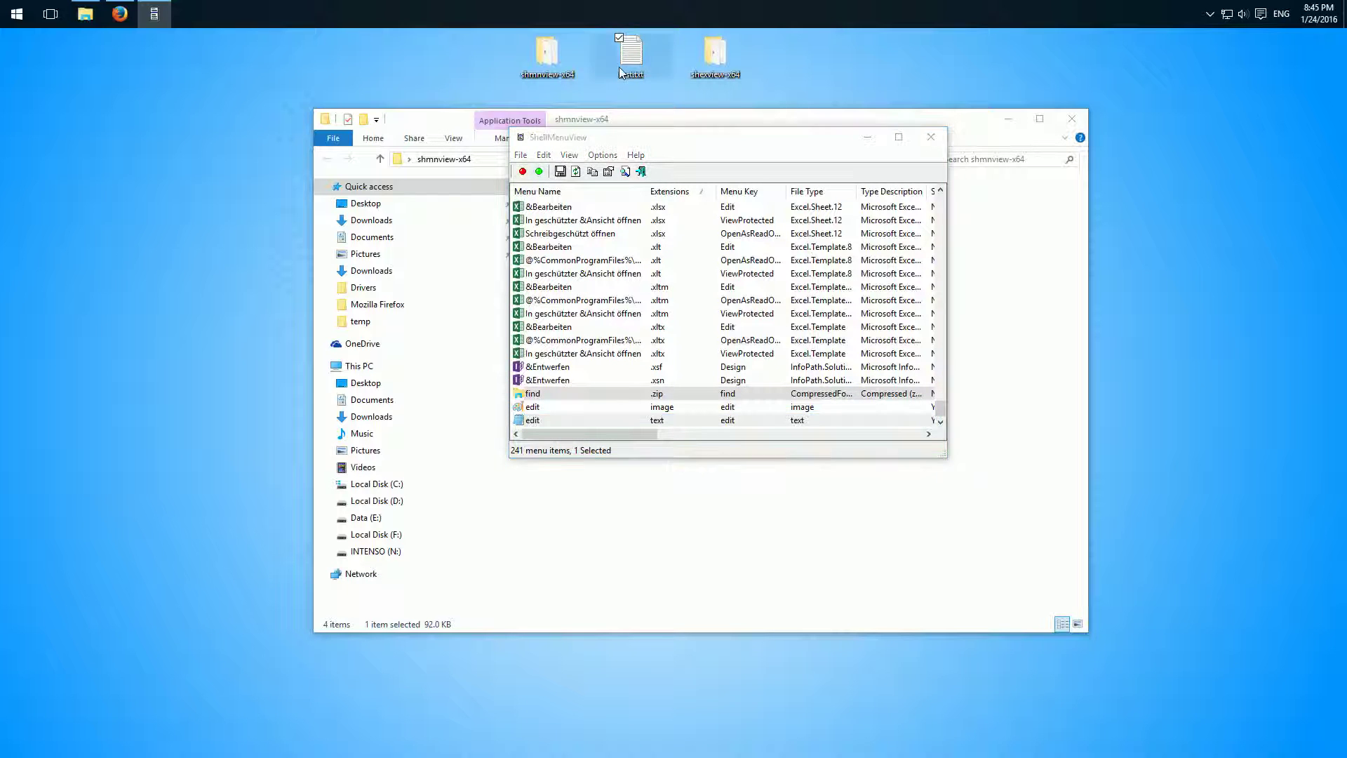
# Step: Verify Edit is back in testtxt's context menu and refresh the item list
pyautogui.rightClick(623, 53)
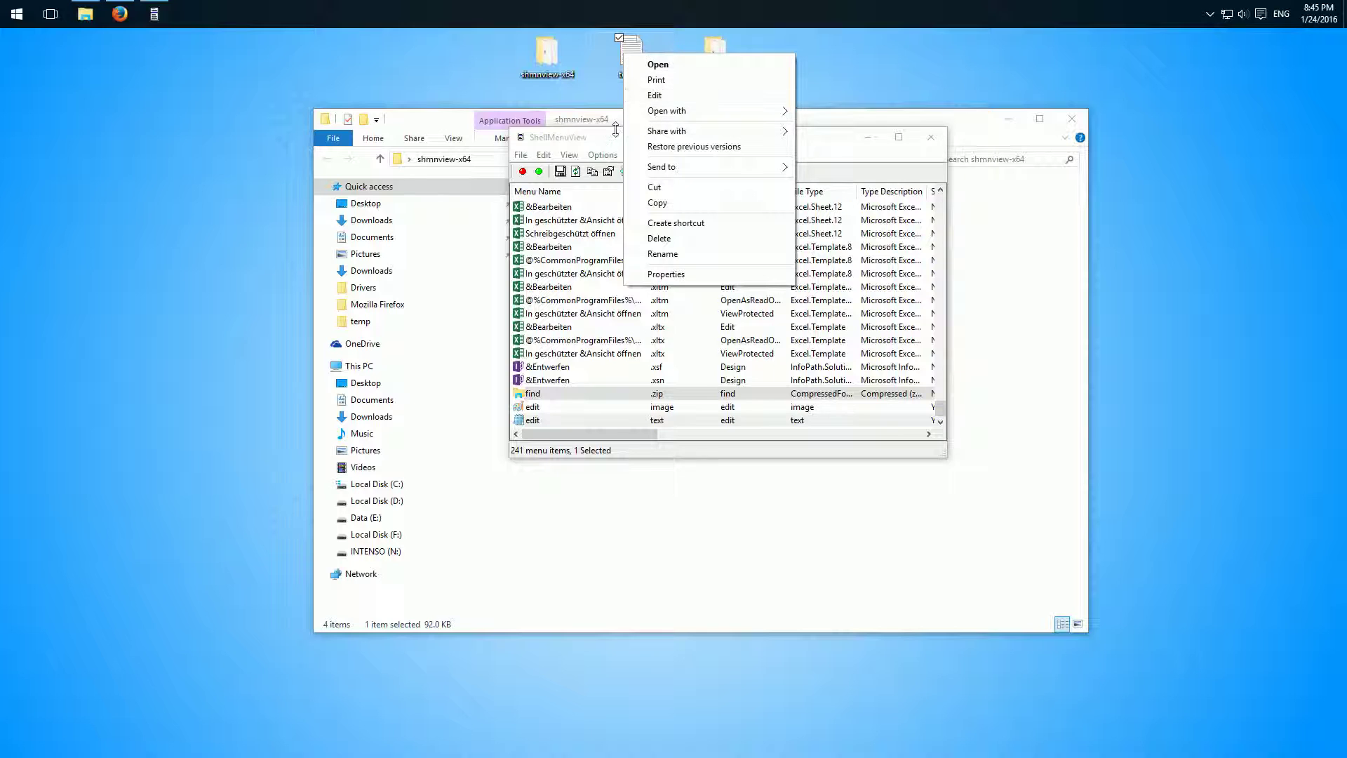
pyautogui.click(599, 146)
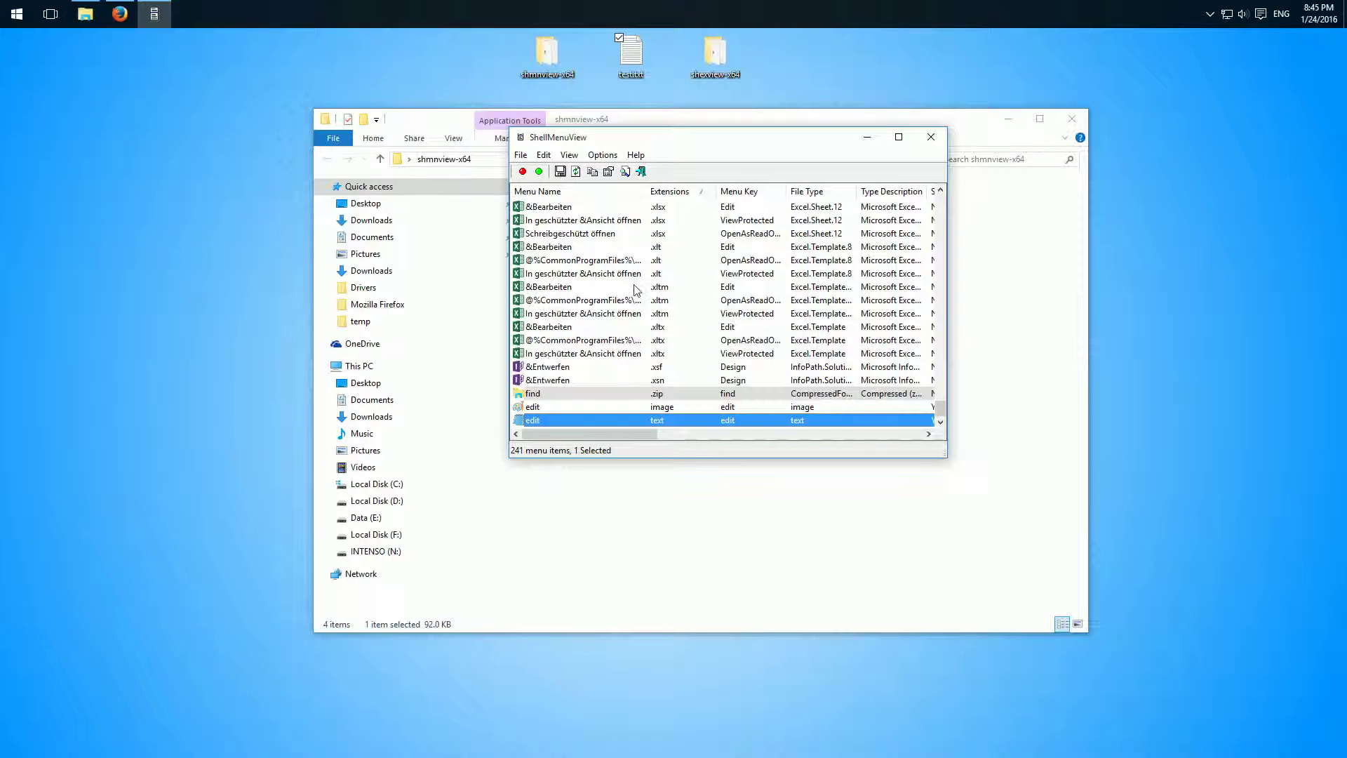
pyautogui.click(576, 172)
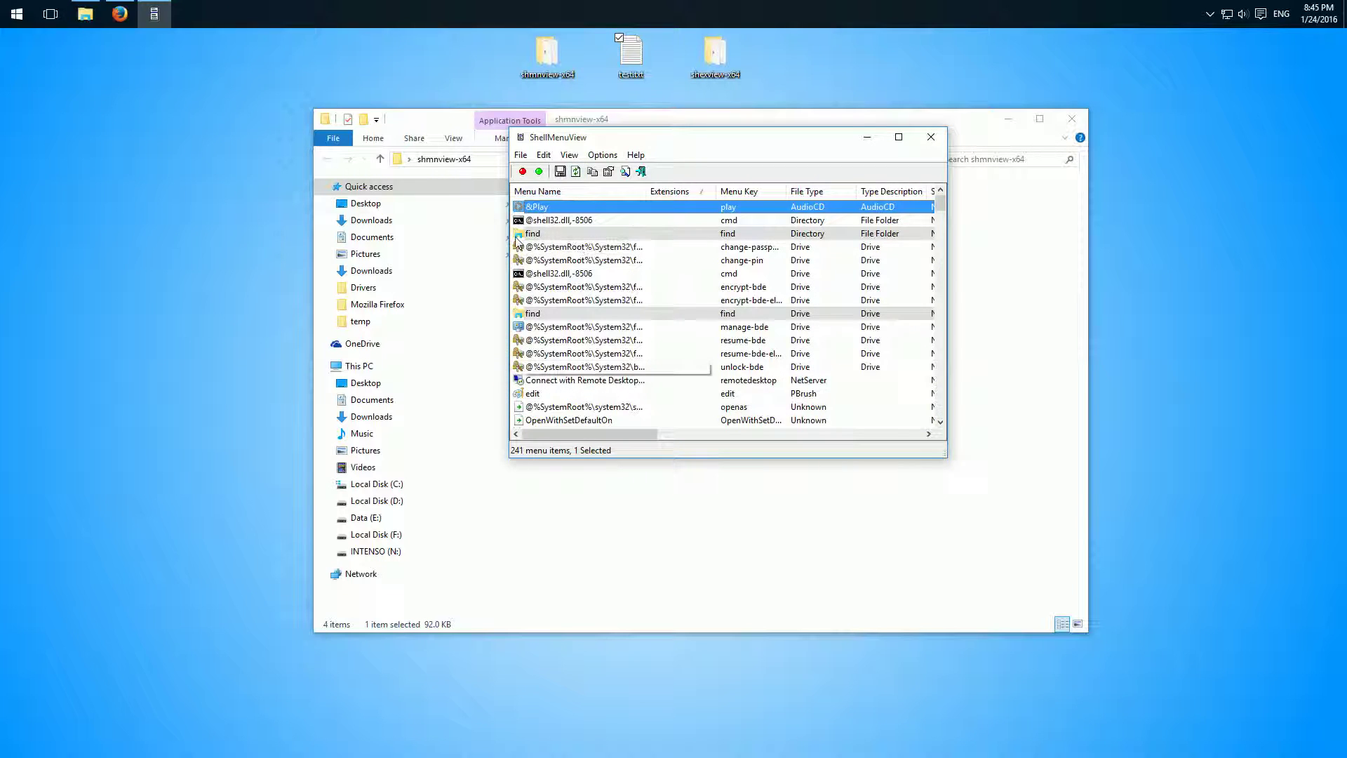
pyautogui.click(608, 171)
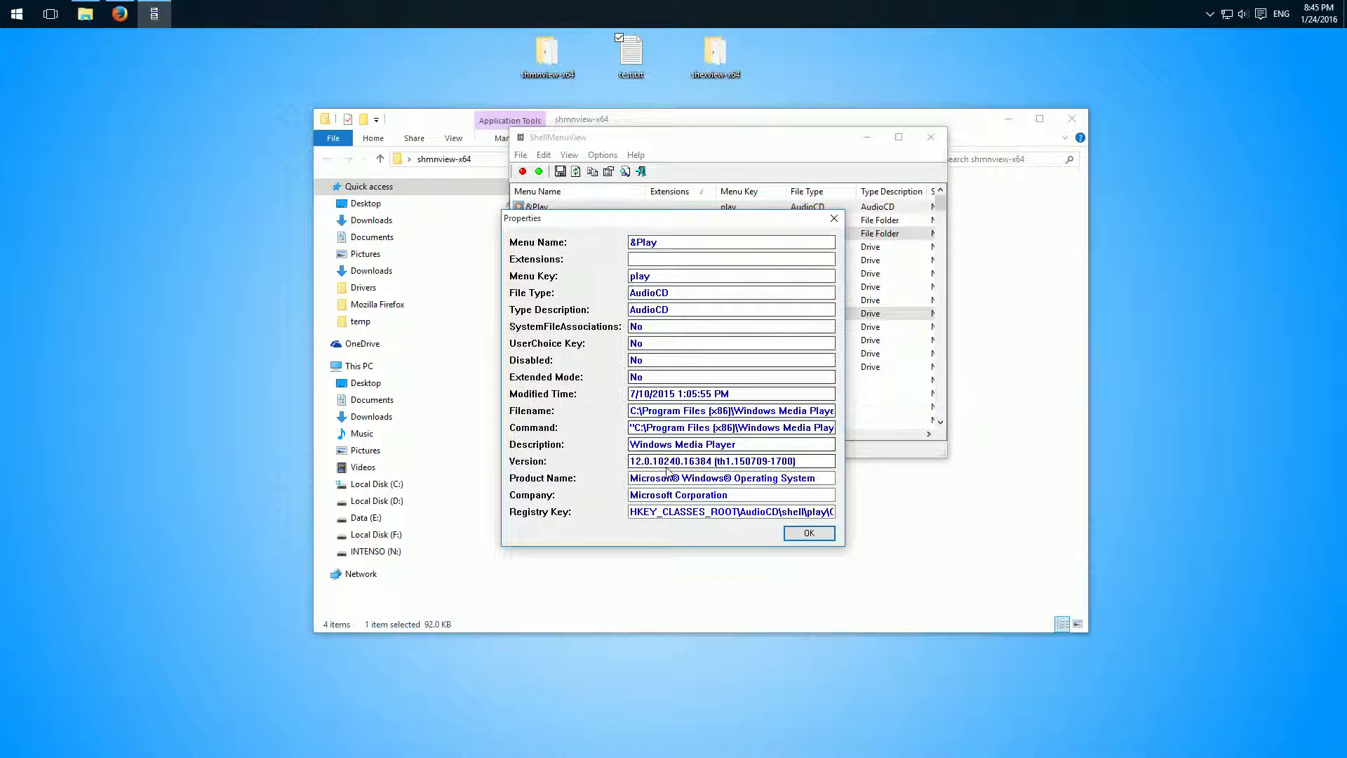
pyautogui.click(808, 534)
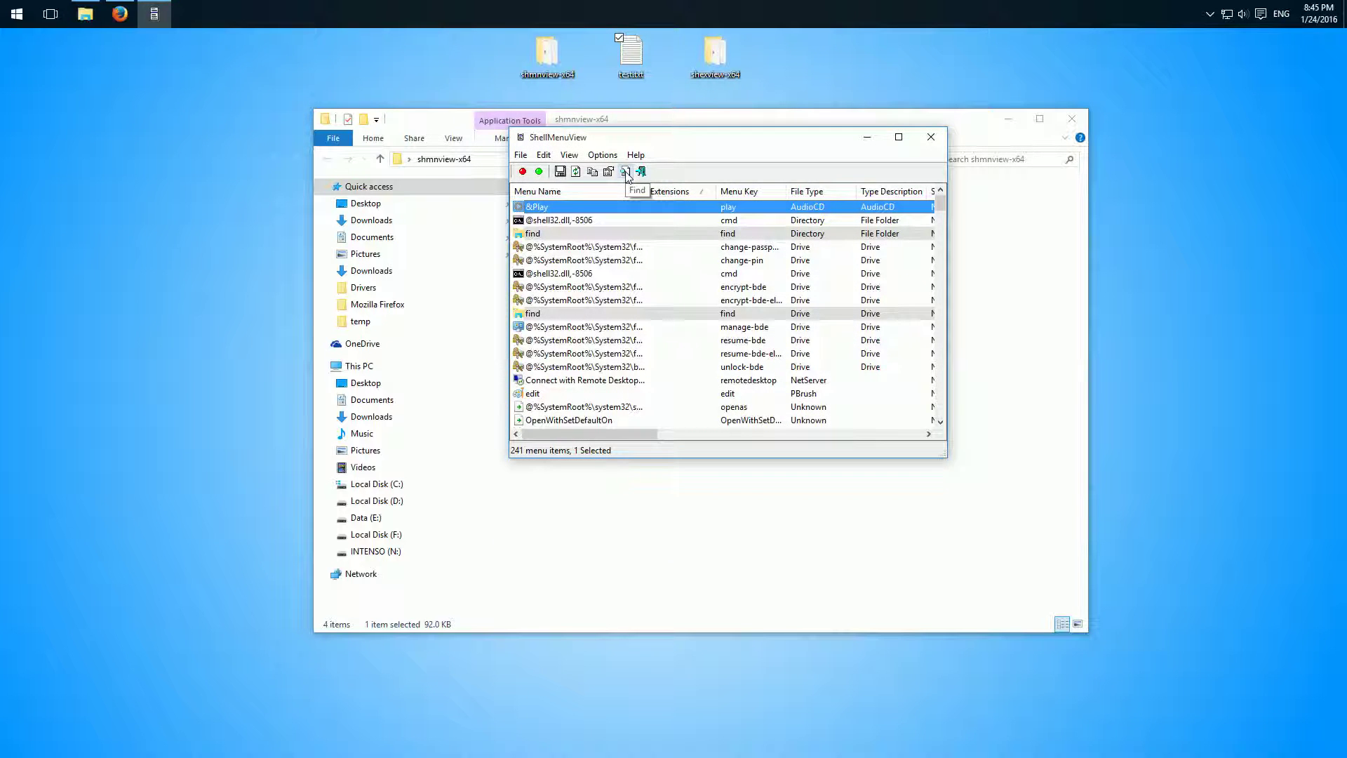
pyautogui.click(625, 173)
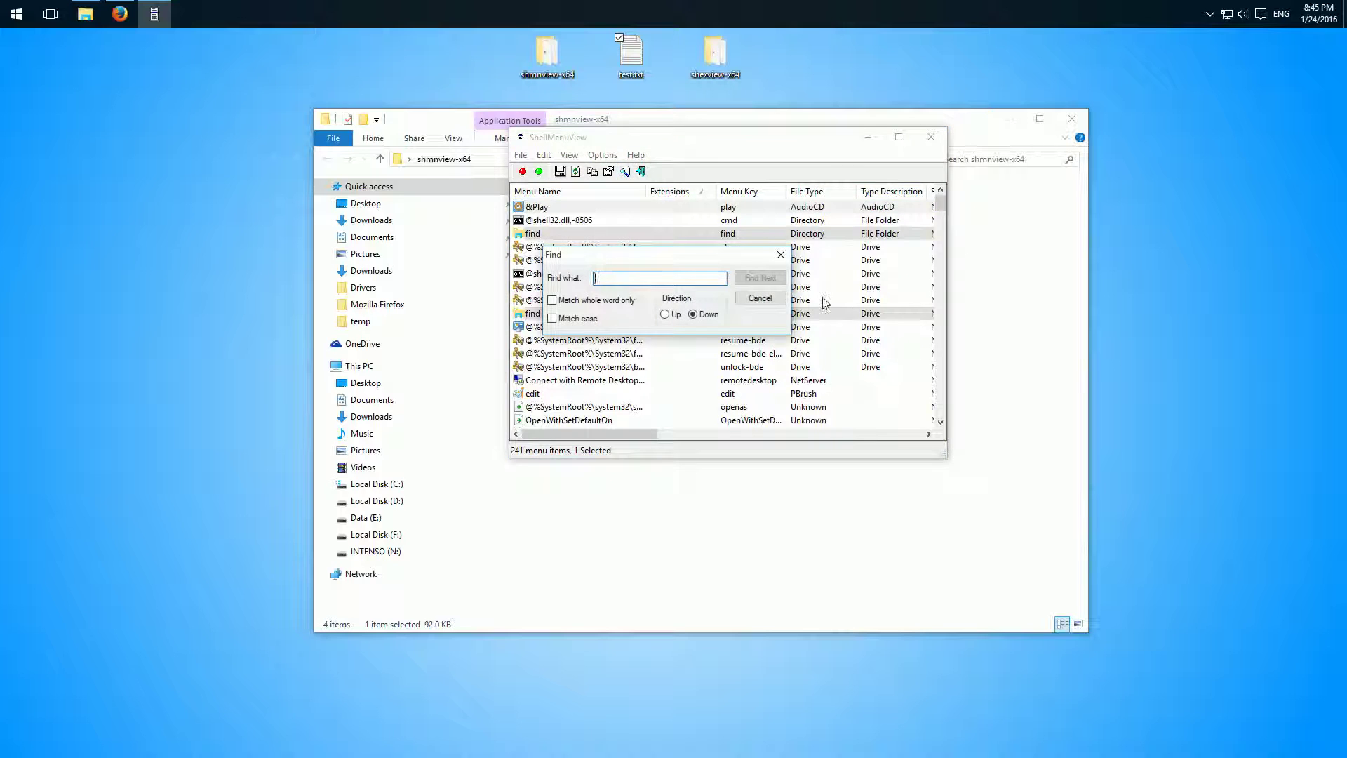
pyautogui.click(760, 297)
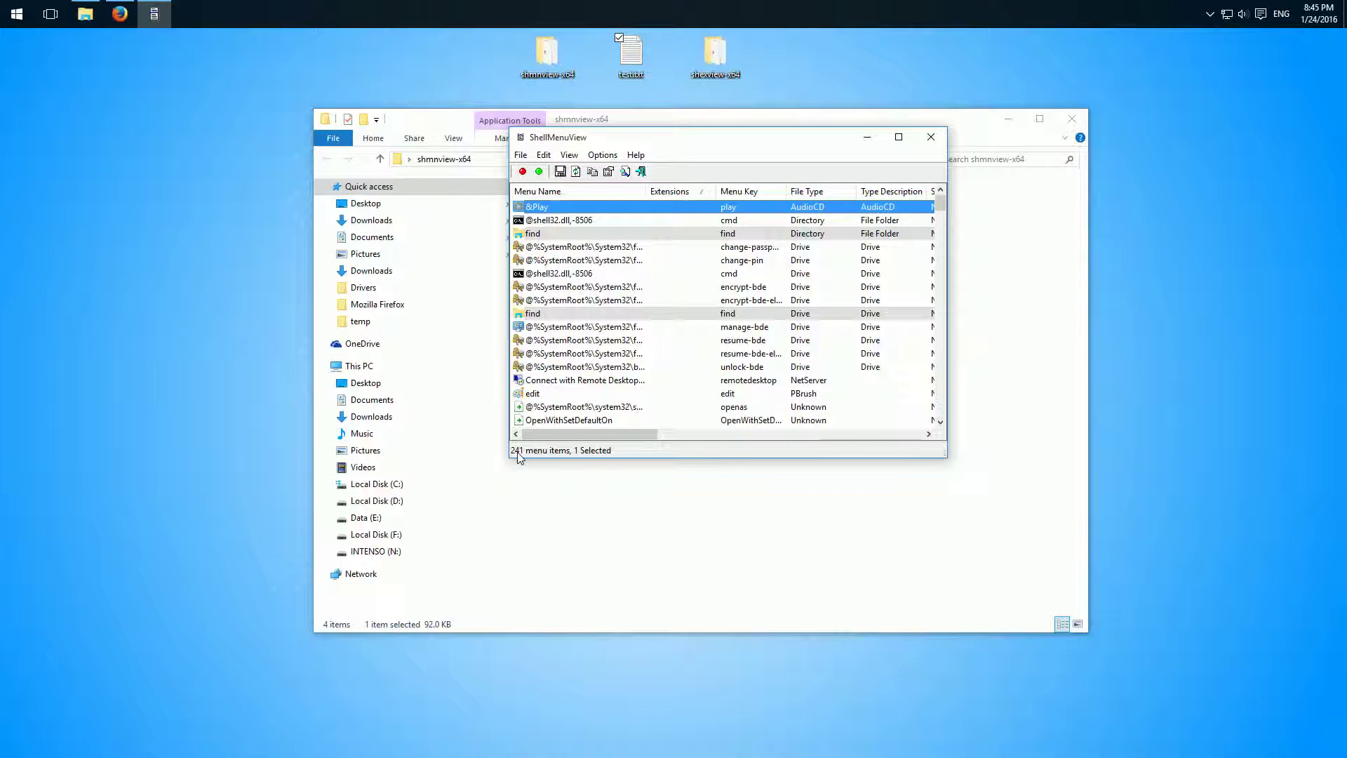
pyautogui.scroll(-5, 634, 310)
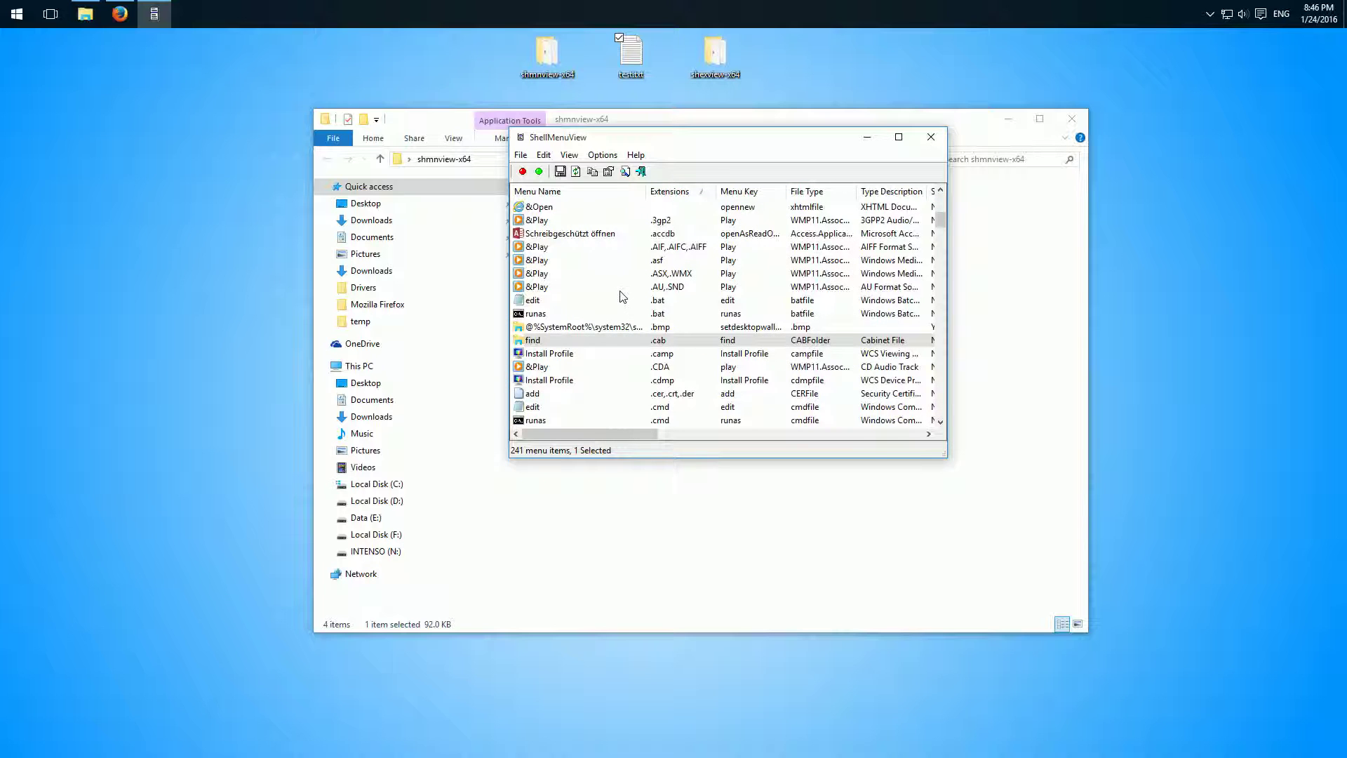
pyautogui.scroll(7, 621, 297)
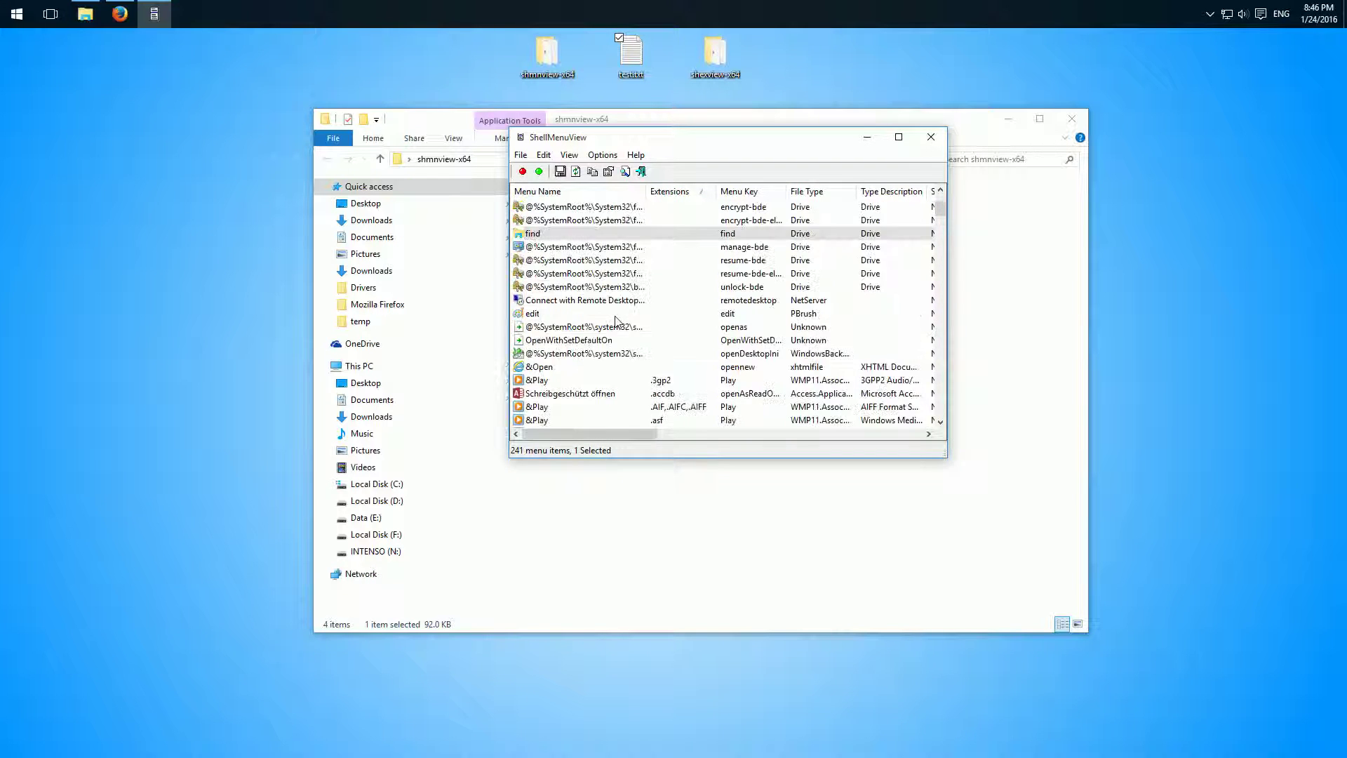
# Step: Close ShellMenuView and the shmnview-x64 folder, then close Firefox's ShellMenuView tab
pyautogui.click(931, 137)
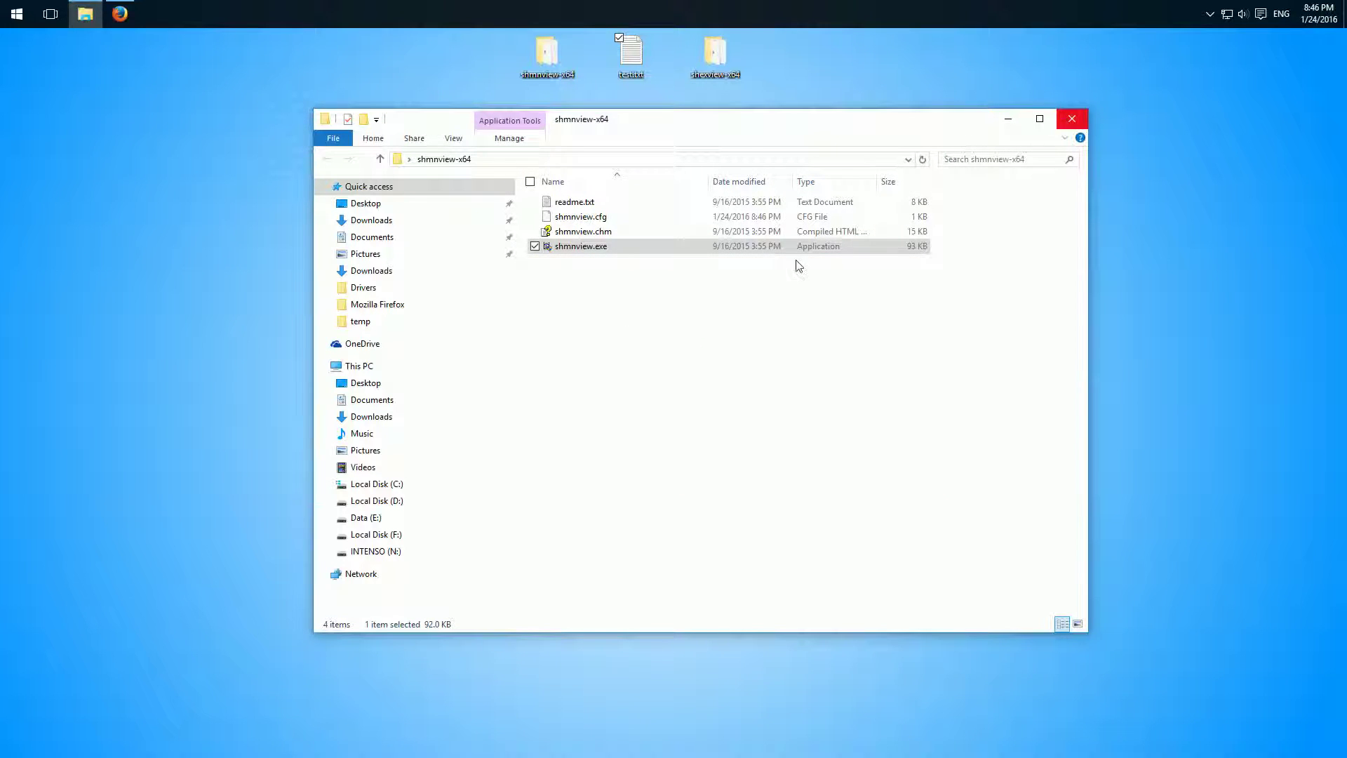
pyautogui.click(1071, 120)
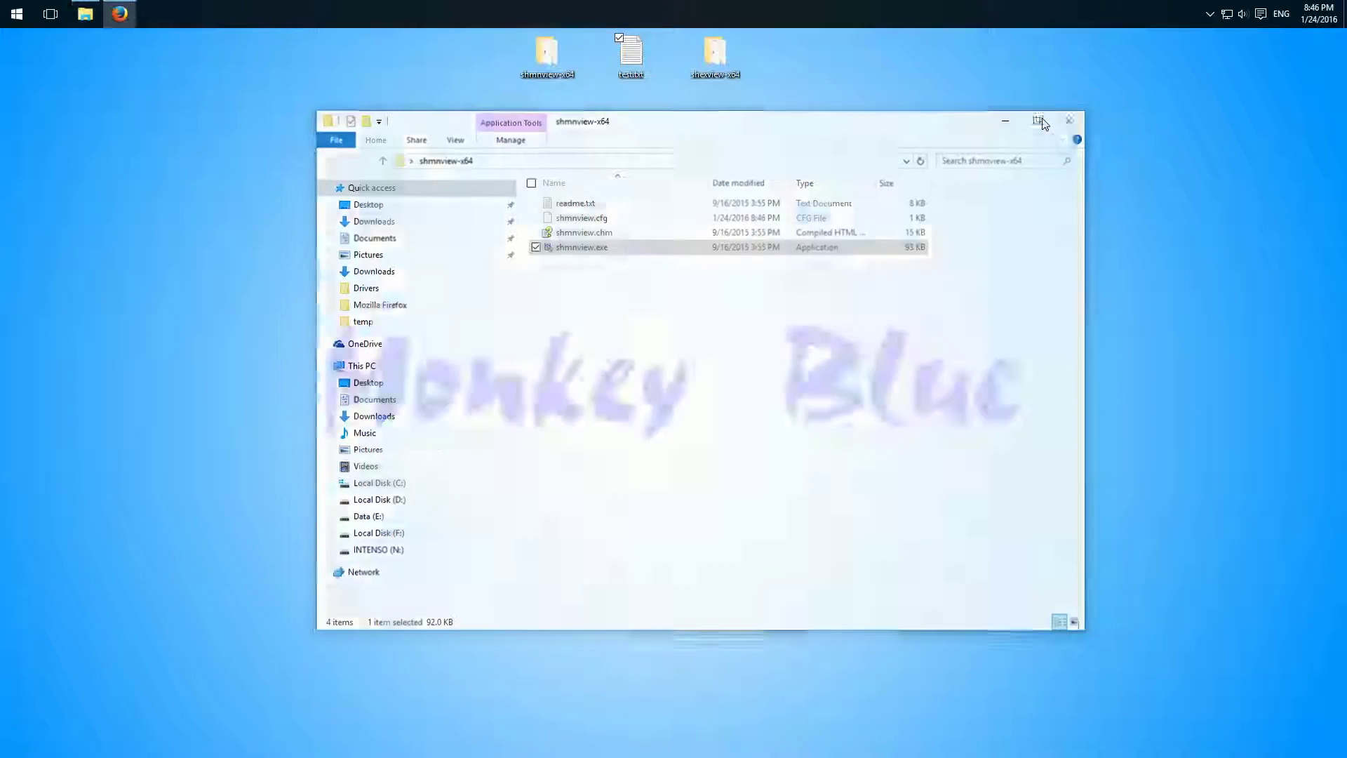
pyautogui.click(119, 14)
pyautogui.click(145, 38)
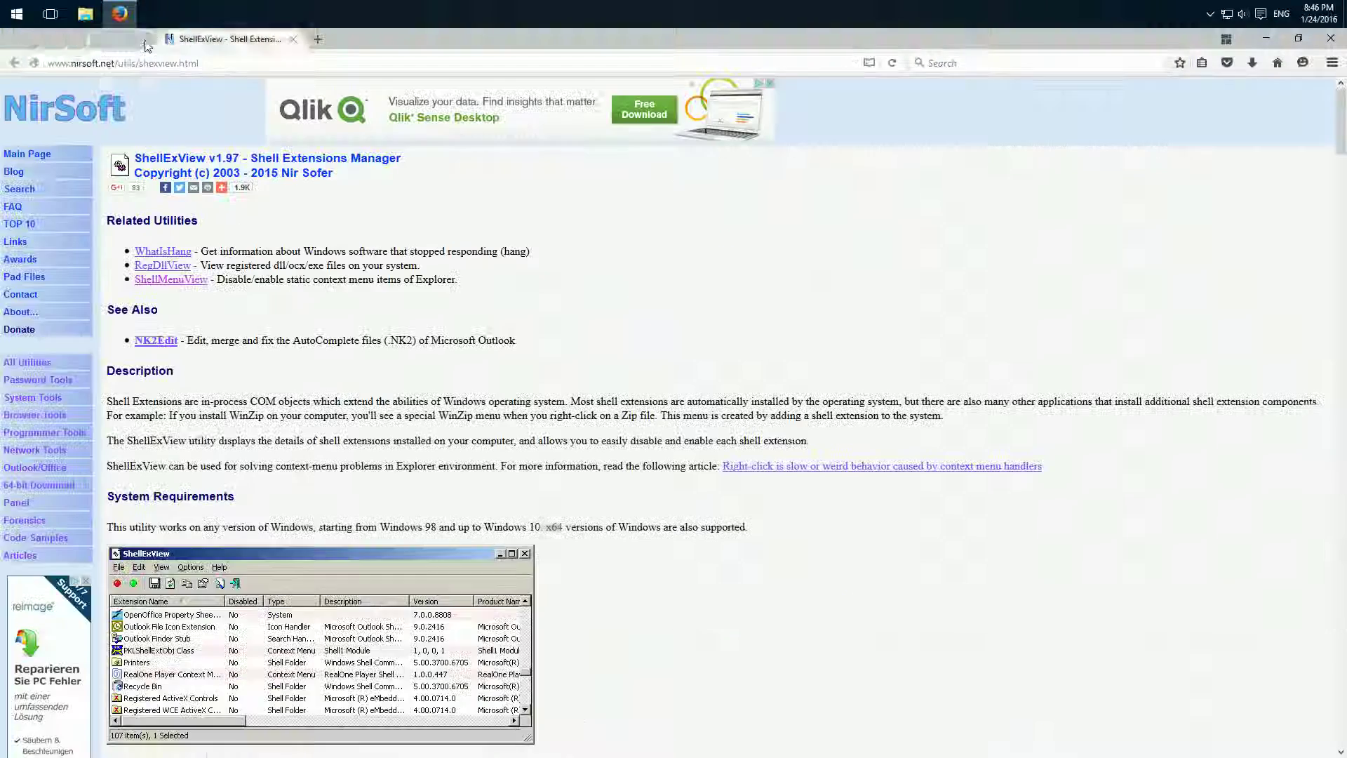
pyautogui.scroll(-20, 628, 358)
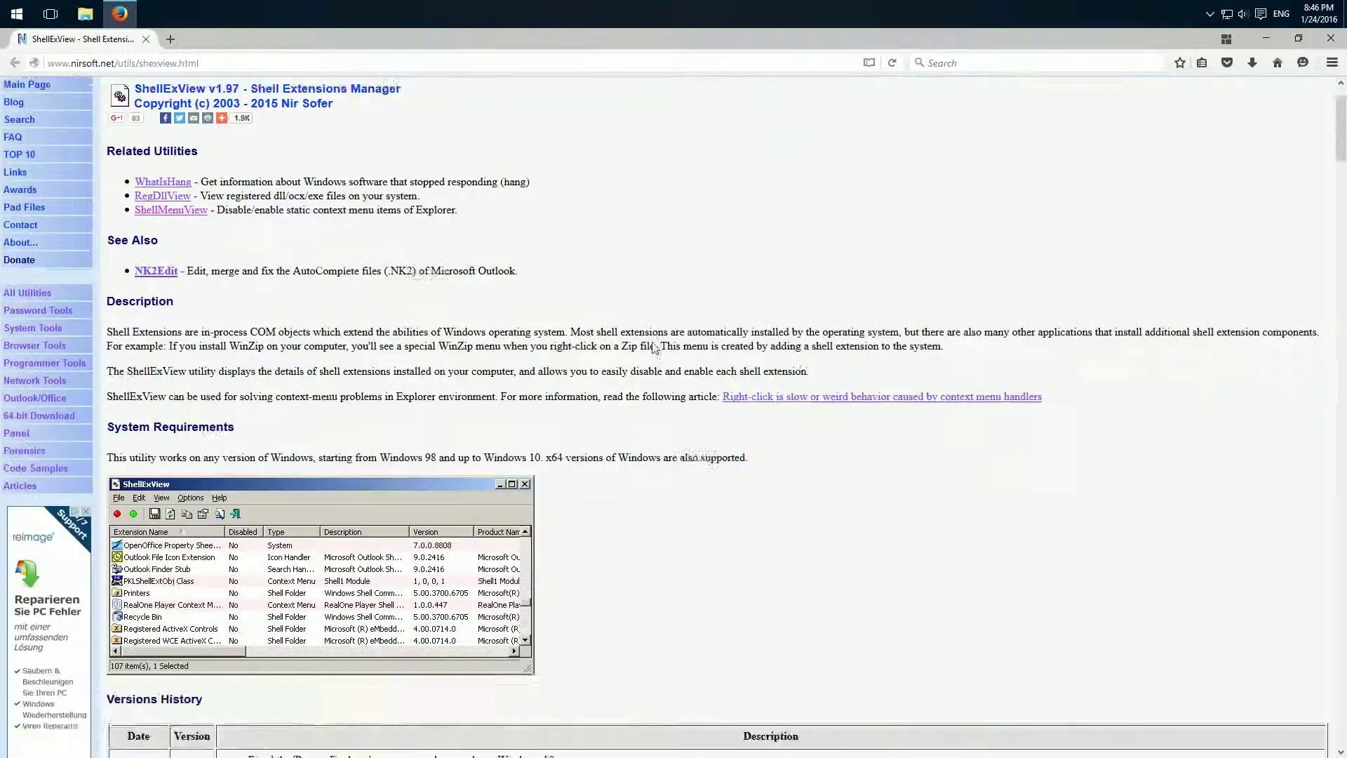
pyautogui.scroll(-20, 650, 365)
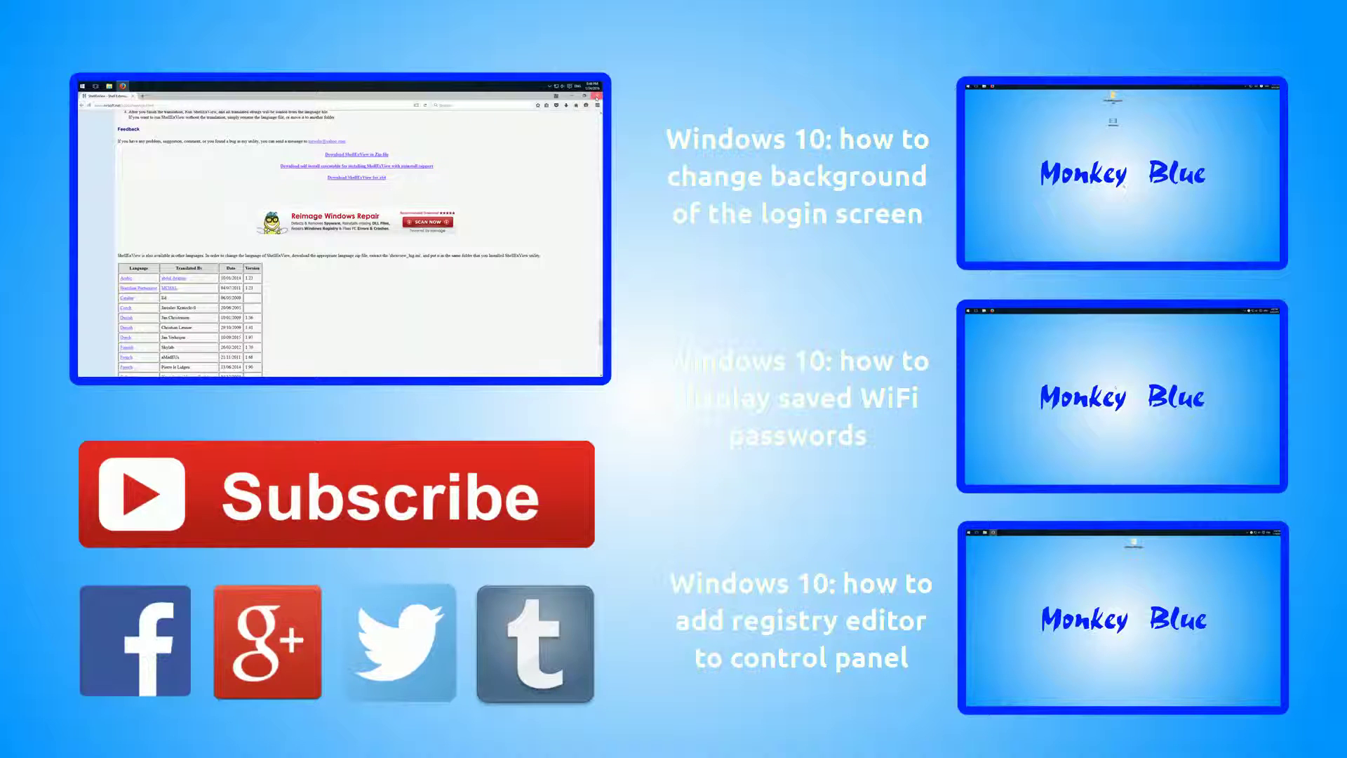
pyautogui.click(596, 97)
pyautogui.doubleClick(354, 99)
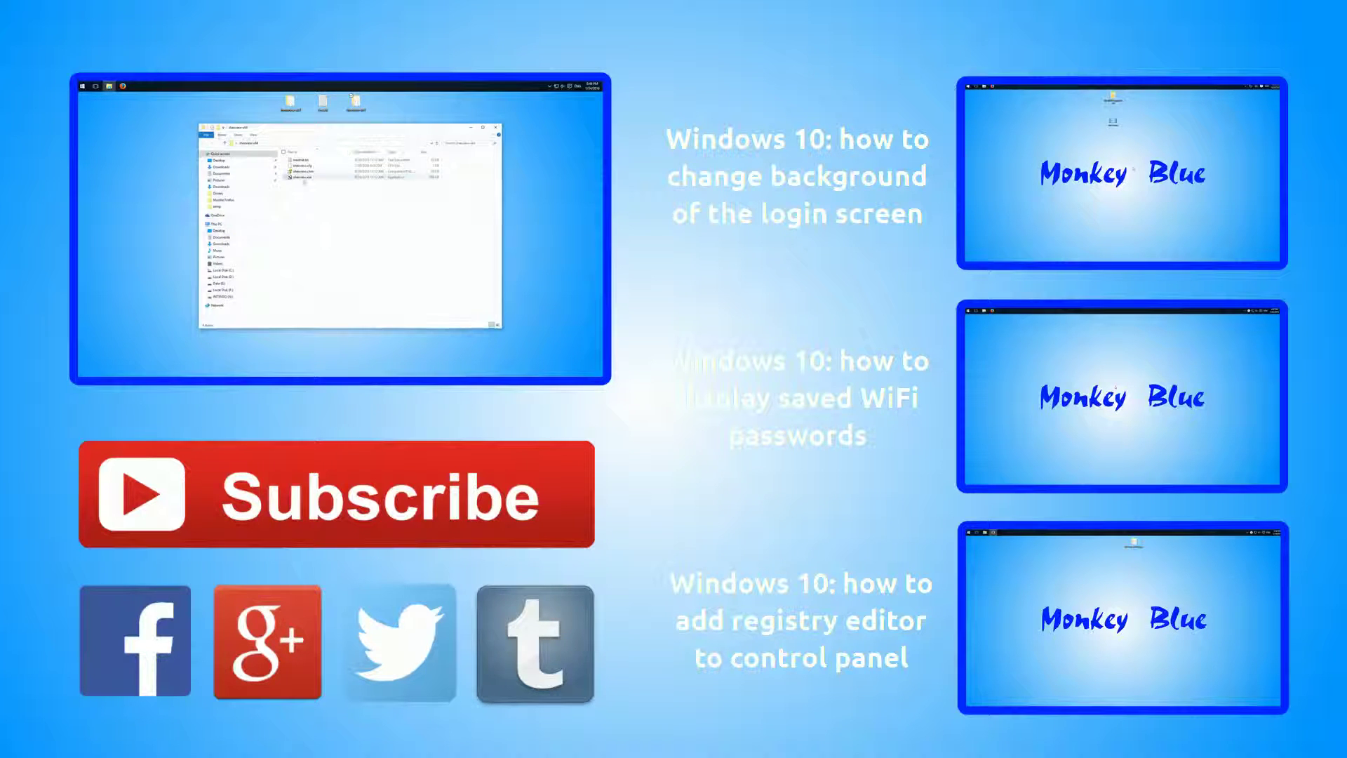
pyautogui.click(303, 177)
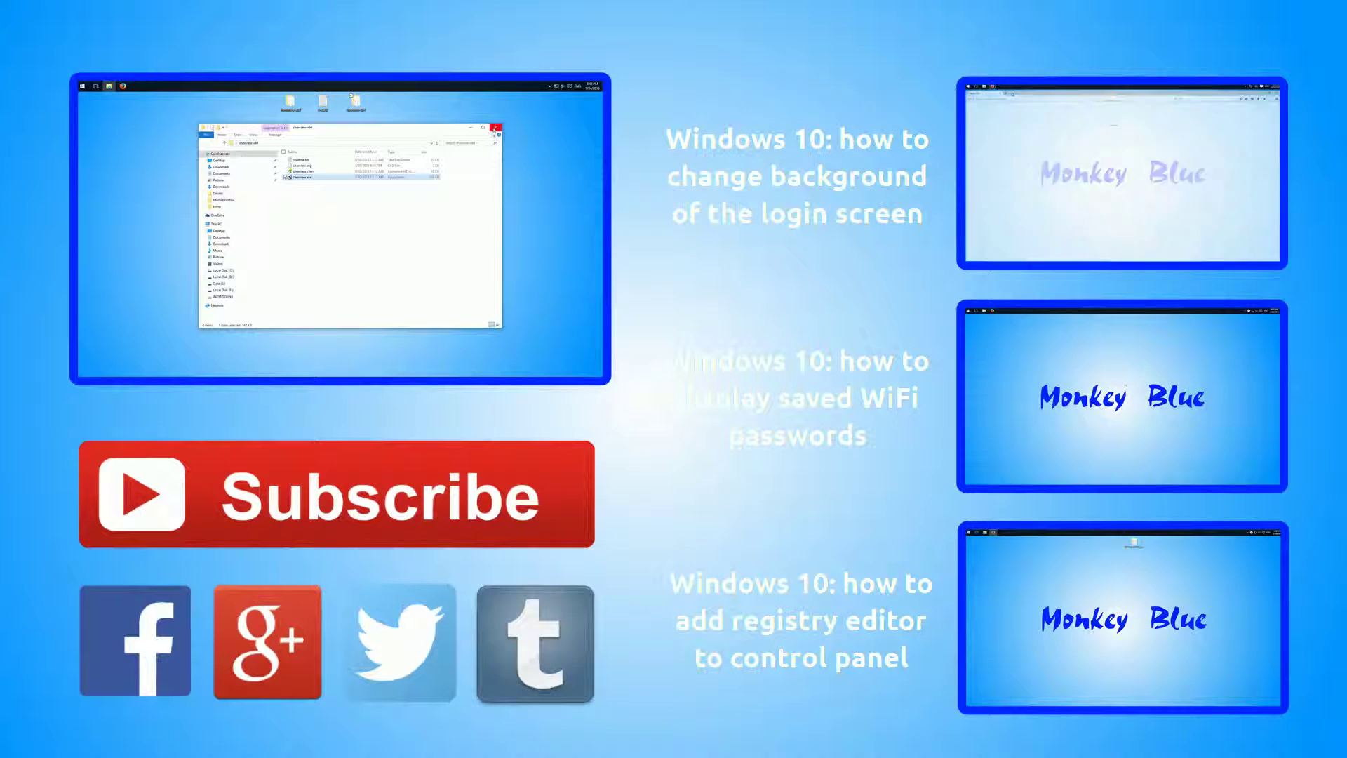